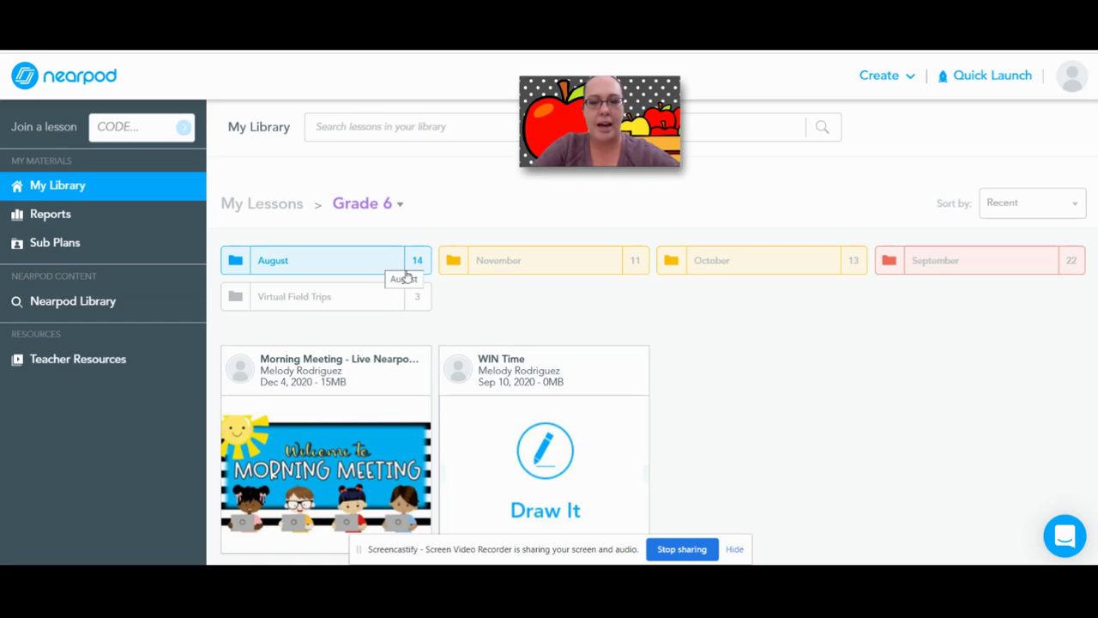
Review the options available for the Grade 6 folder, including its folder colors.
{"action": "left_click", "coordinate": [736, 550]}
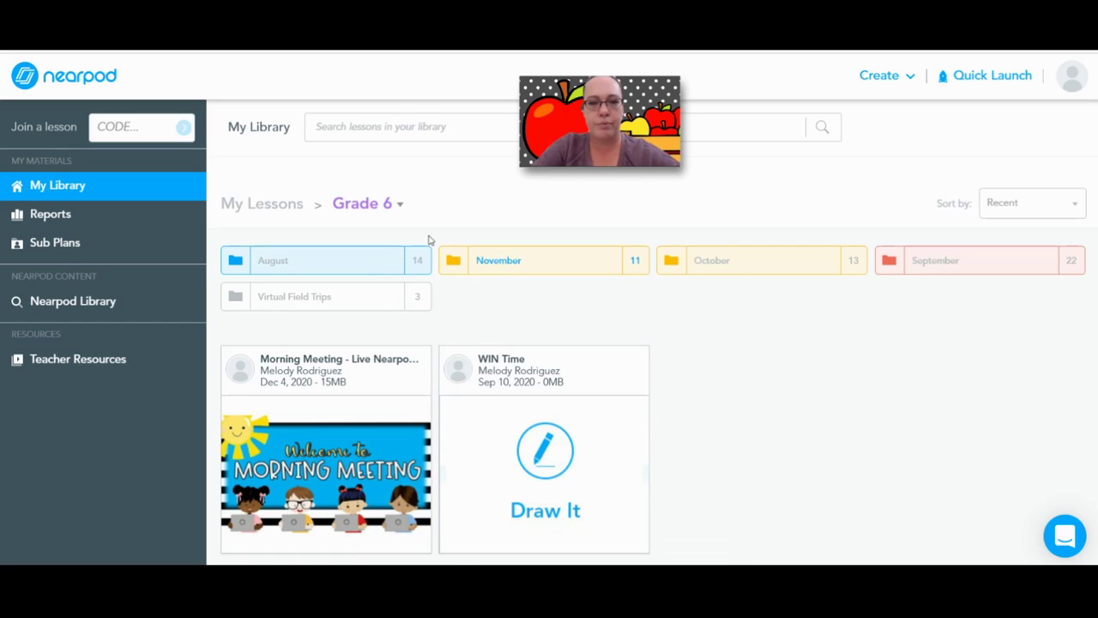
{"action": "left_click", "coordinate": [401, 206]}
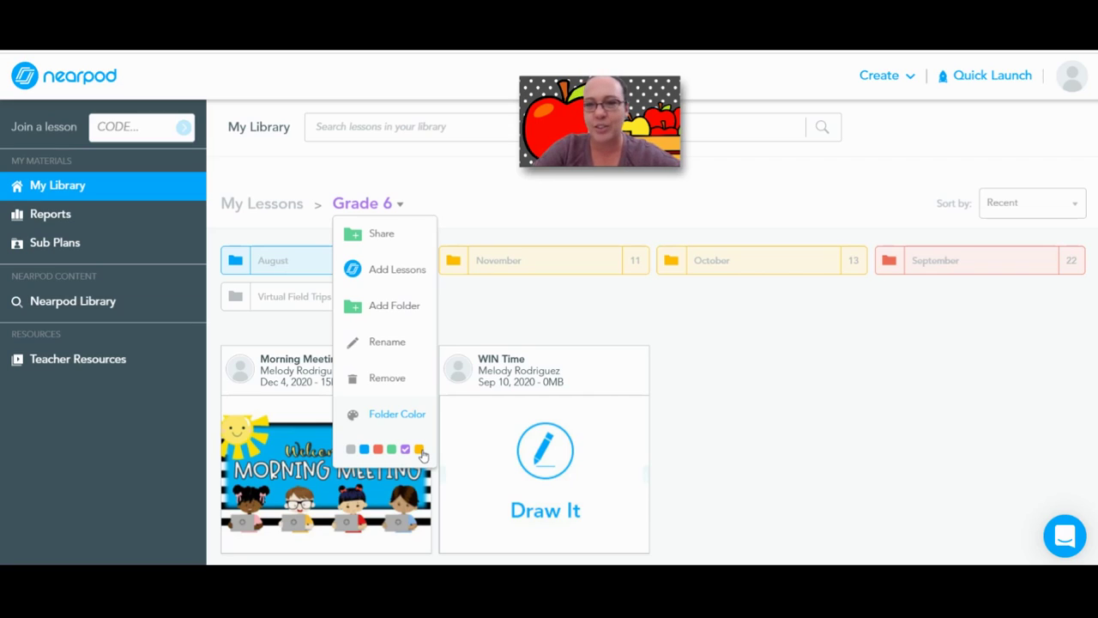
{"action": "left_click", "coordinate": [490, 319]}
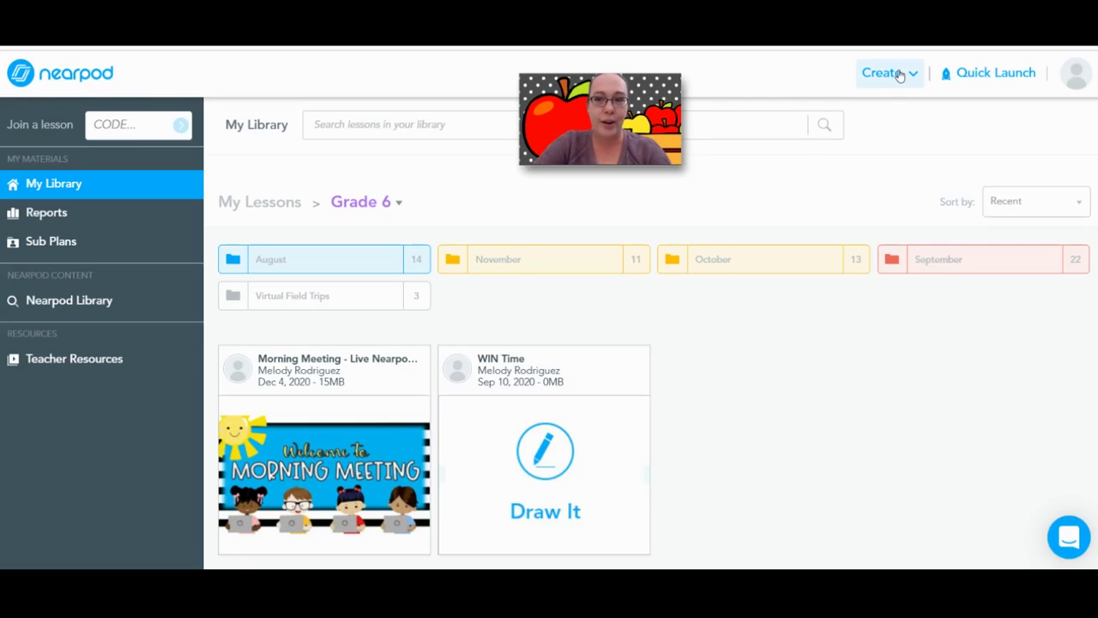
Create a new lesson and add a Draw It activity with an empty canvas and no instructions.
{"action": "left_click", "coordinate": [900, 75]}
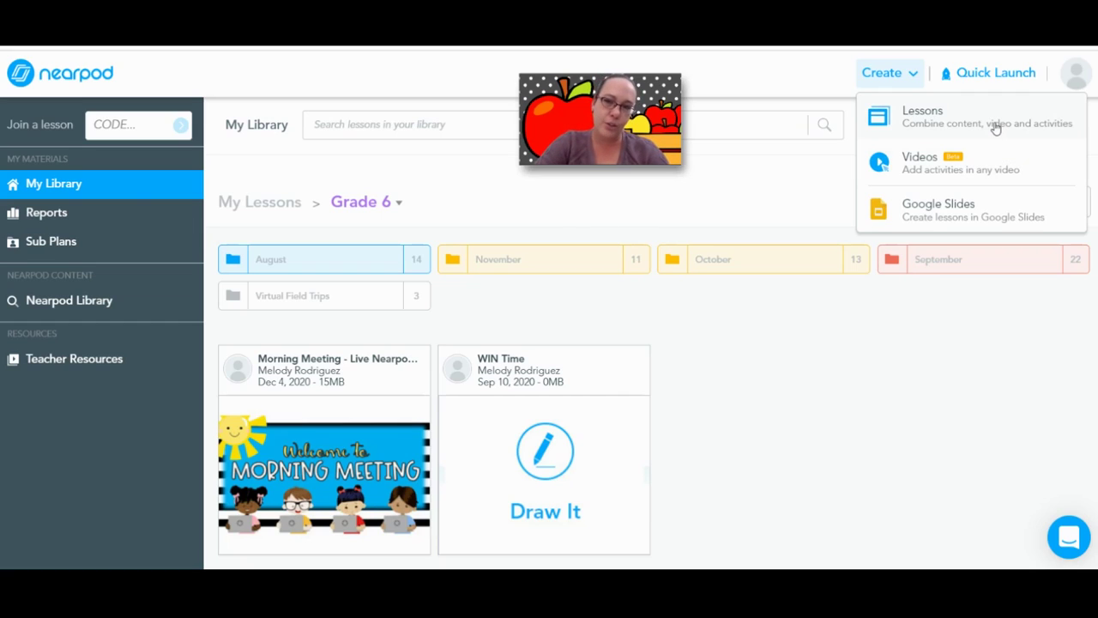
{"action": "left_click", "coordinate": [995, 127]}
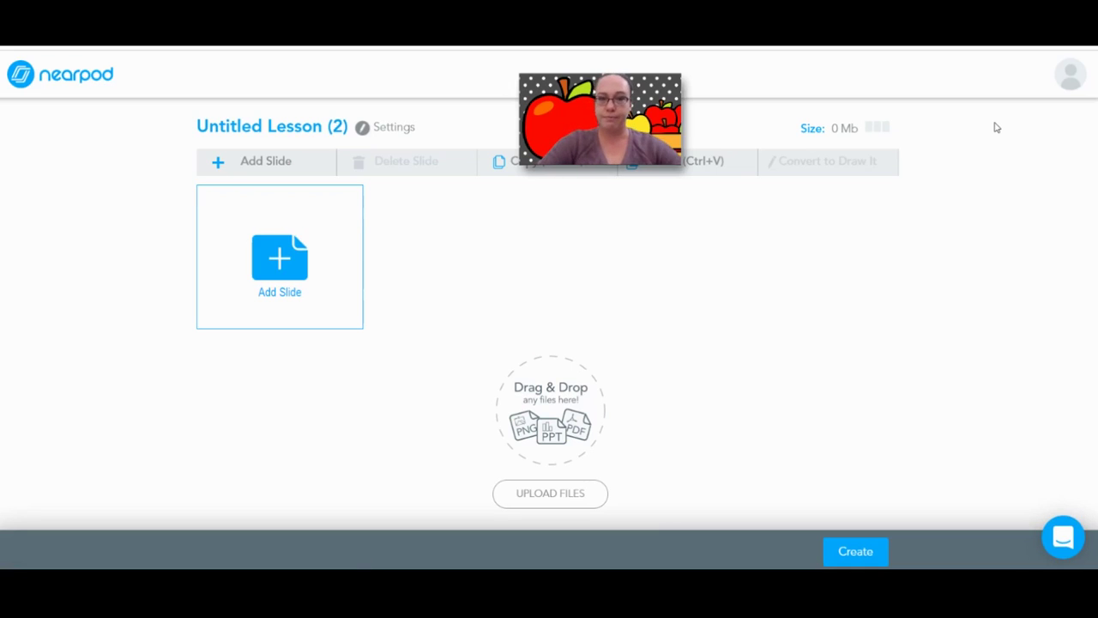
{"action": "left_click", "coordinate": [292, 278]}
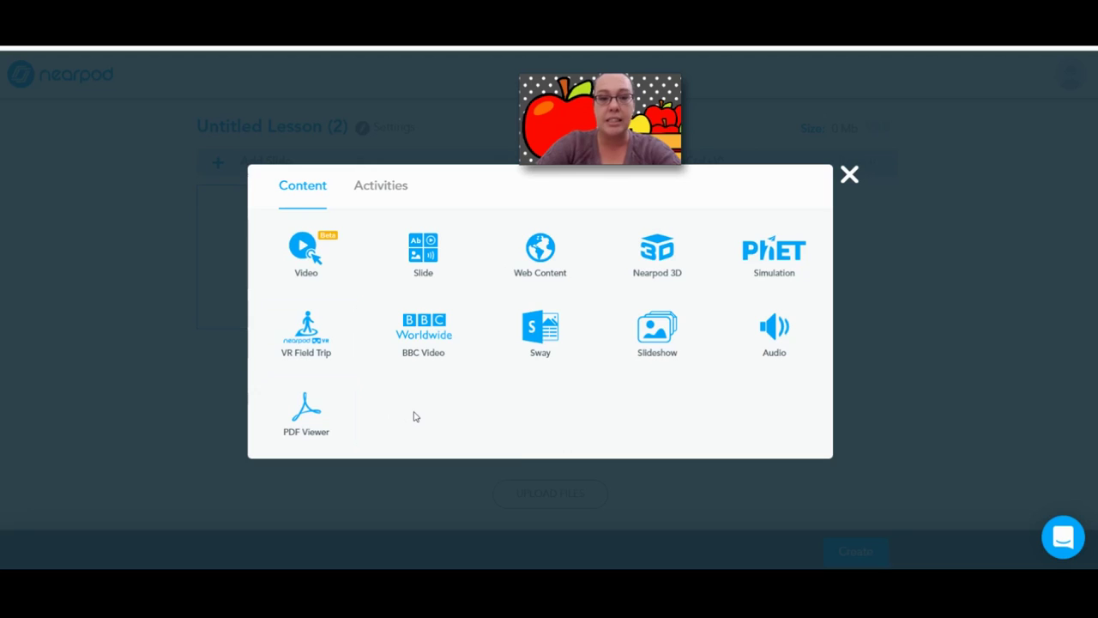
{"action": "left_click", "coordinate": [382, 191]}
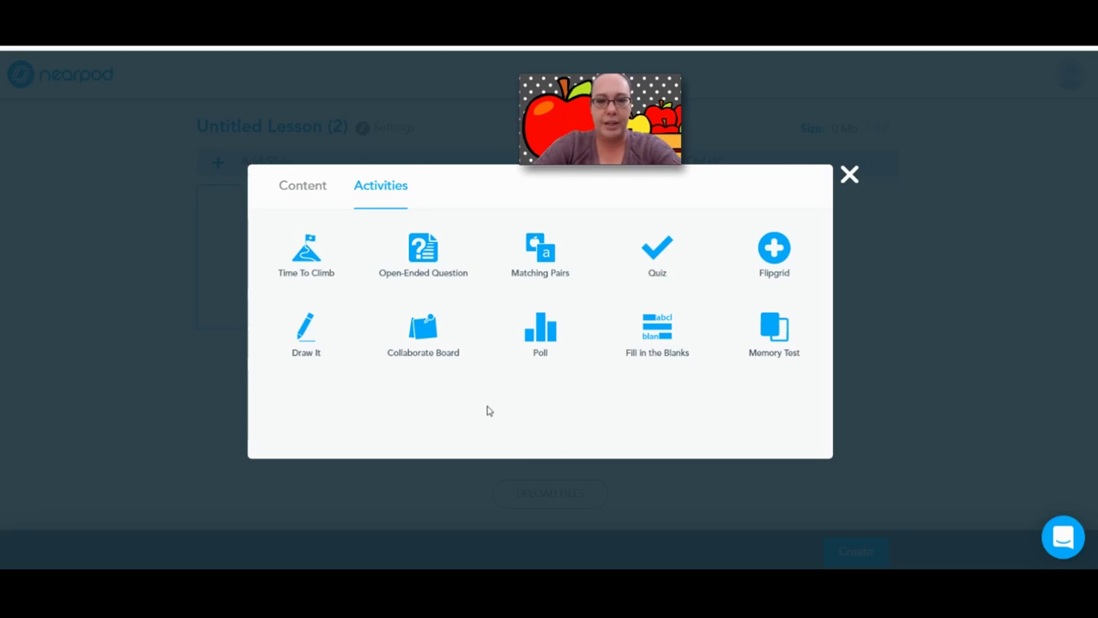
{"action": "left_click", "coordinate": [315, 344]}
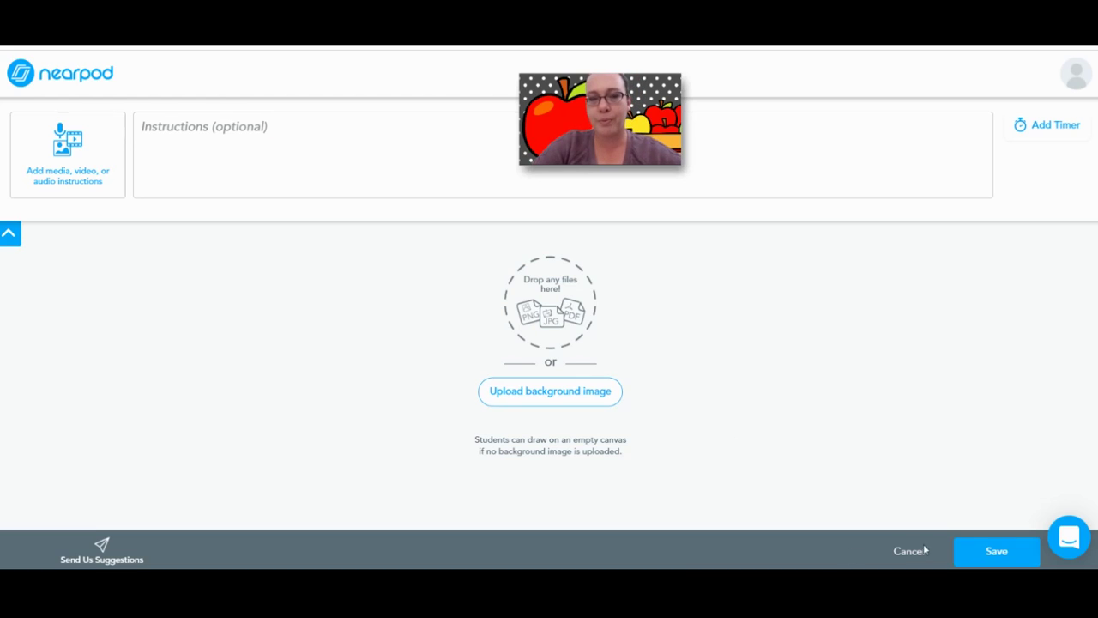
{"action": "left_click", "coordinate": [973, 550]}
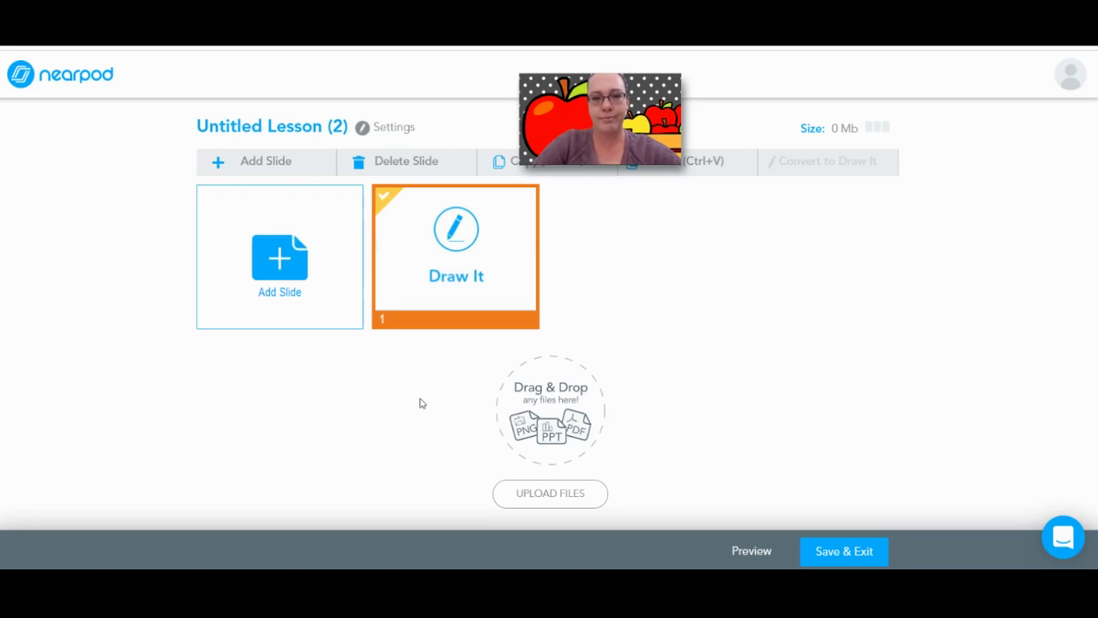
Start an Open-Ended Question activity as the second slide and enable student audio recordings.
{"action": "left_click", "coordinate": [317, 295]}
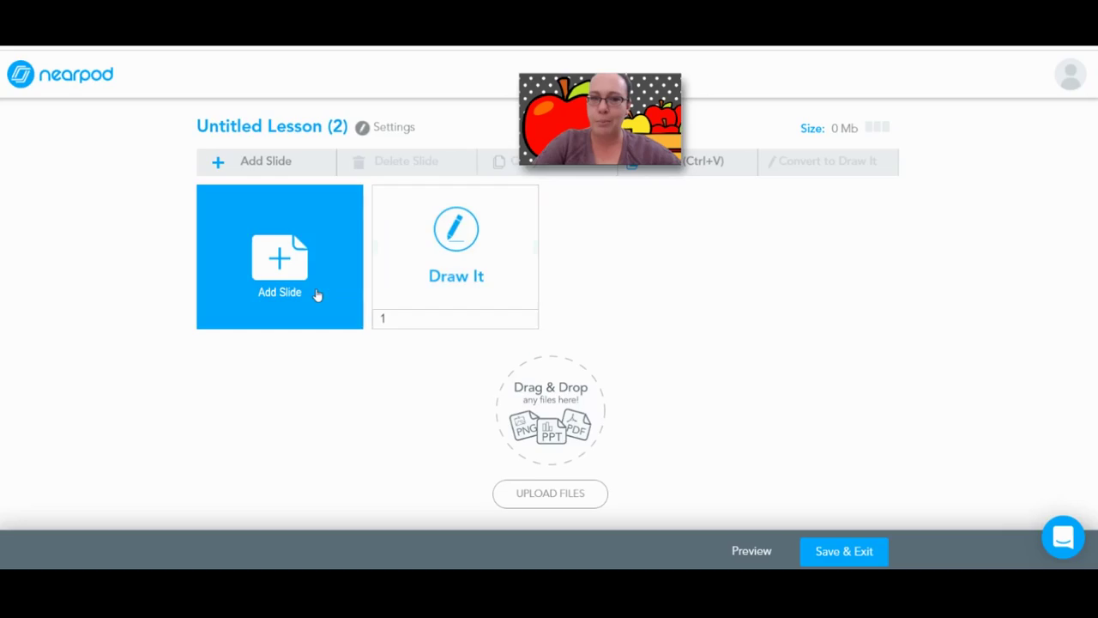
{"action": "left_click", "coordinate": [387, 197]}
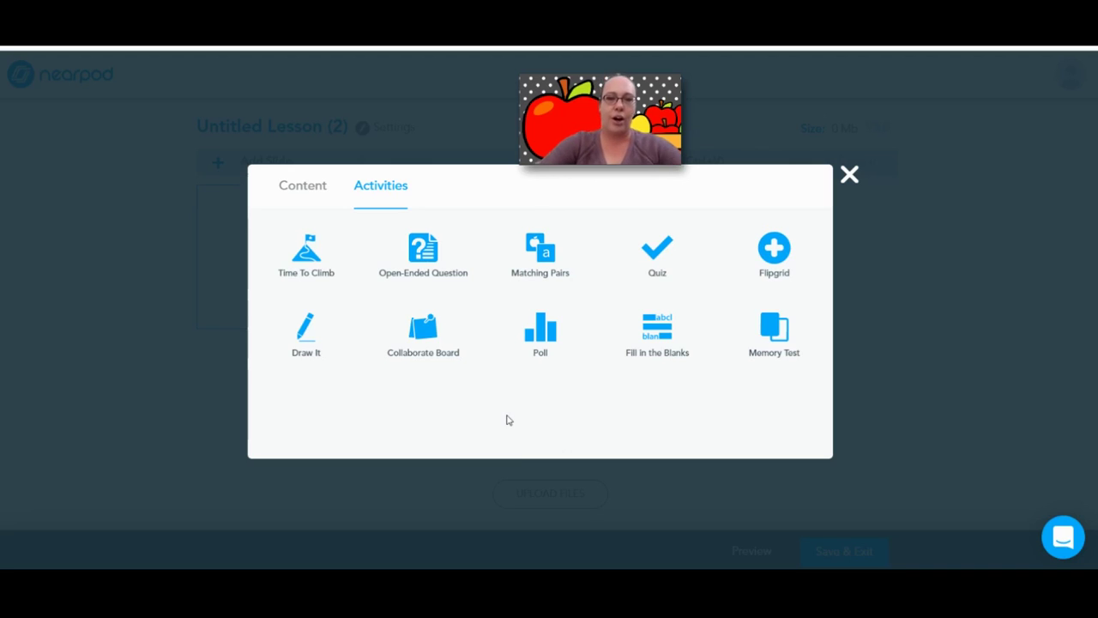
{"action": "left_click", "coordinate": [425, 256]}
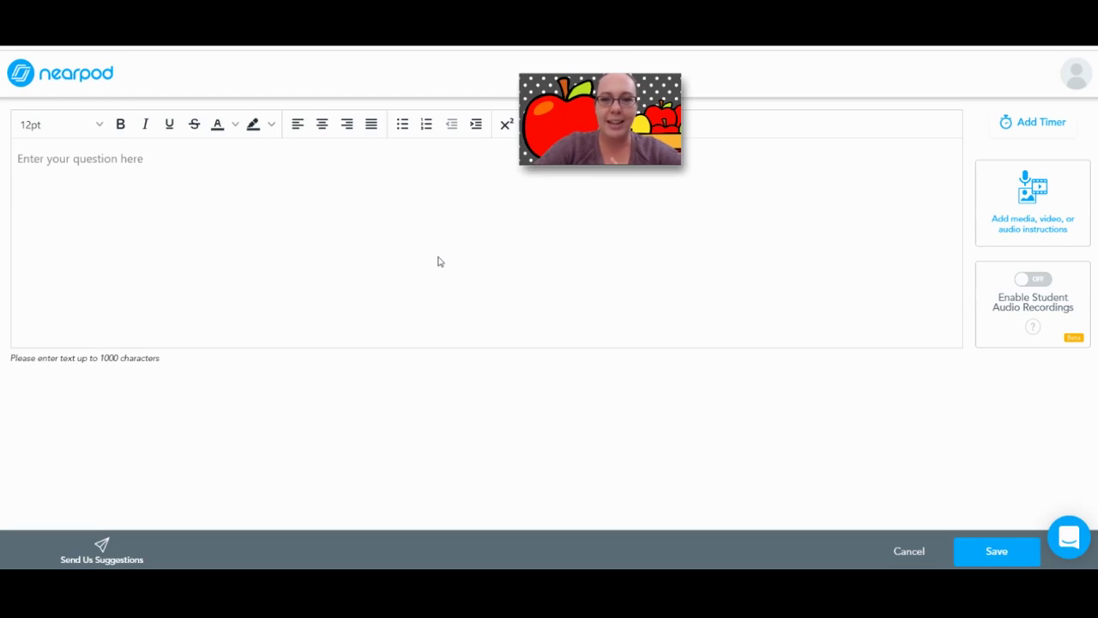
{"action": "mouse_move", "coordinate": [627, 97]}
{"action": "left_click_drag", "start_coordinate": [627, 97], "coordinate": [556, 185]}
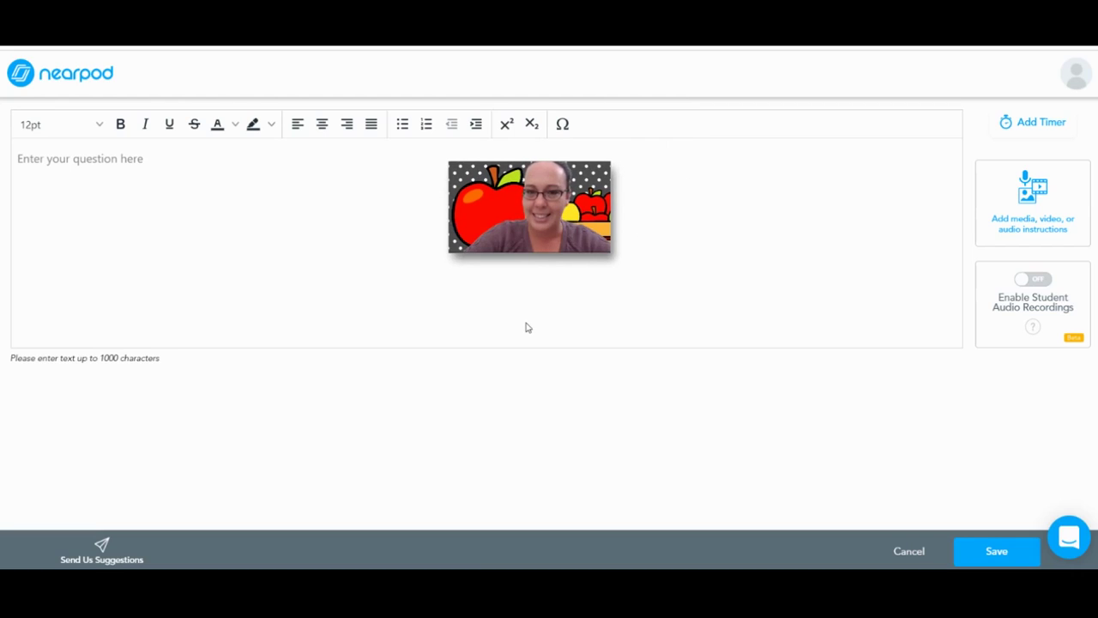
{"action": "left_click", "coordinate": [274, 168]}
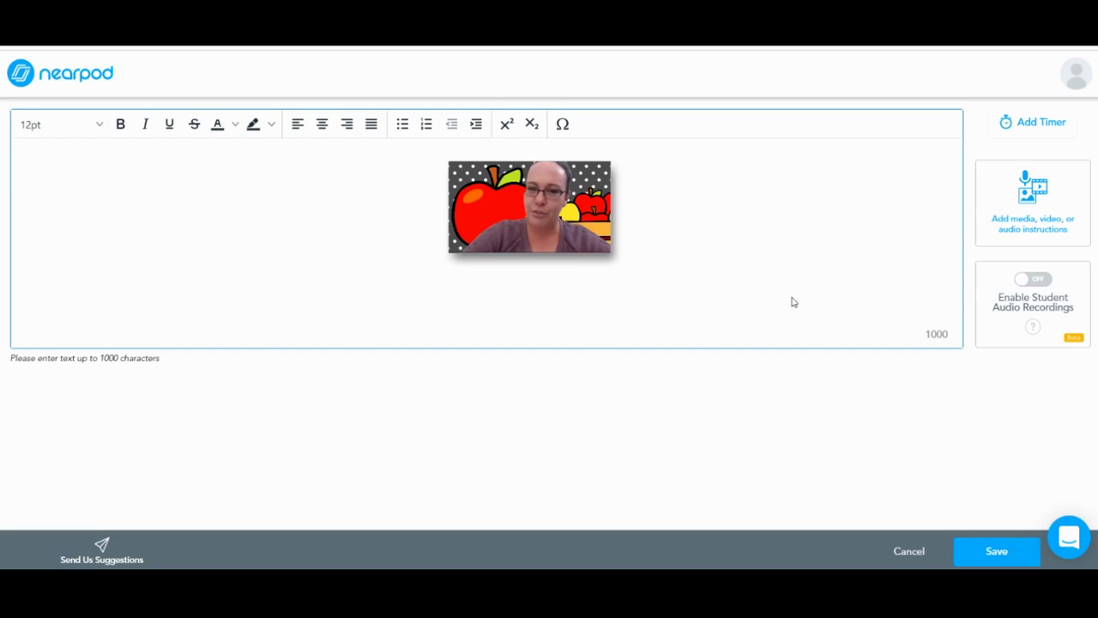
{"action": "left_click", "coordinate": [1038, 284]}
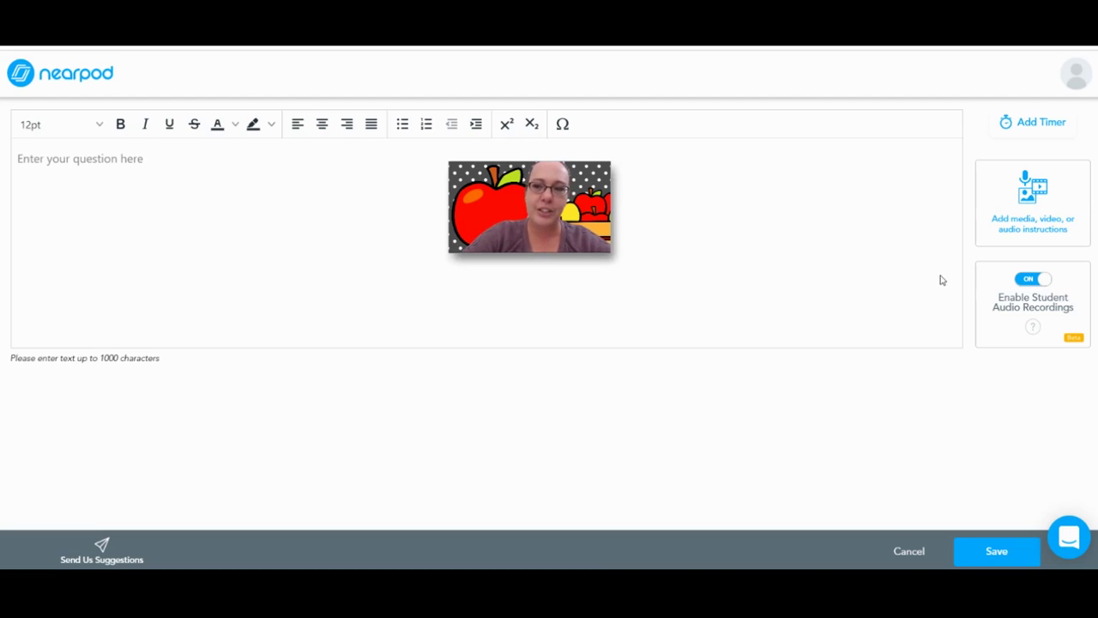
Check the media types that can be attached, enter "type" as the question text, and save the open-ended question.
{"action": "left_click", "coordinate": [1033, 204]}
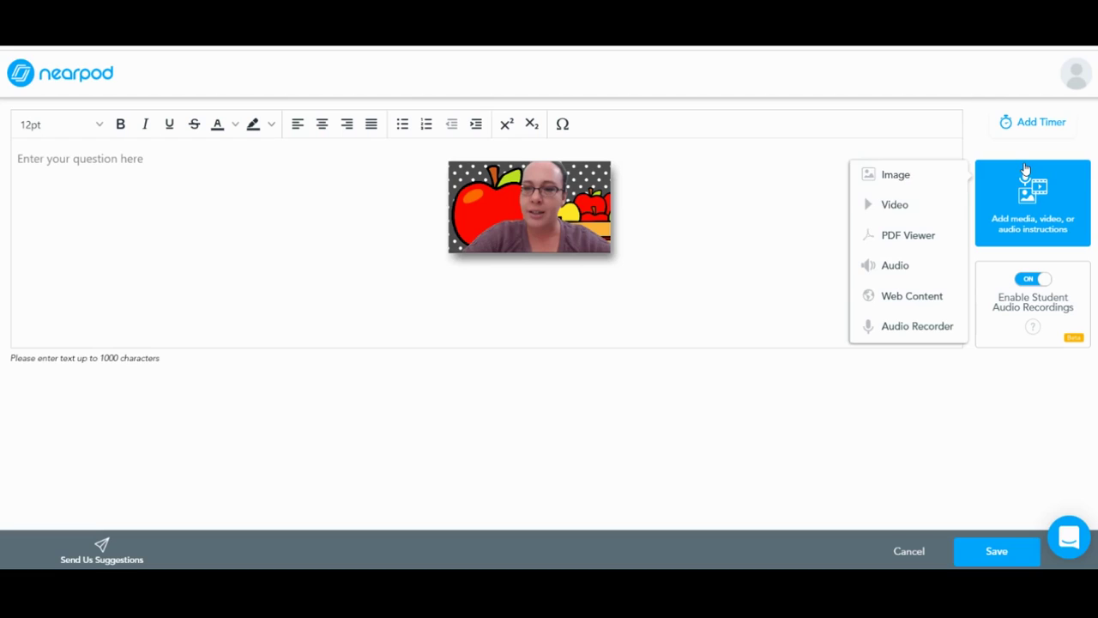
{"action": "left_click", "coordinate": [748, 260]}
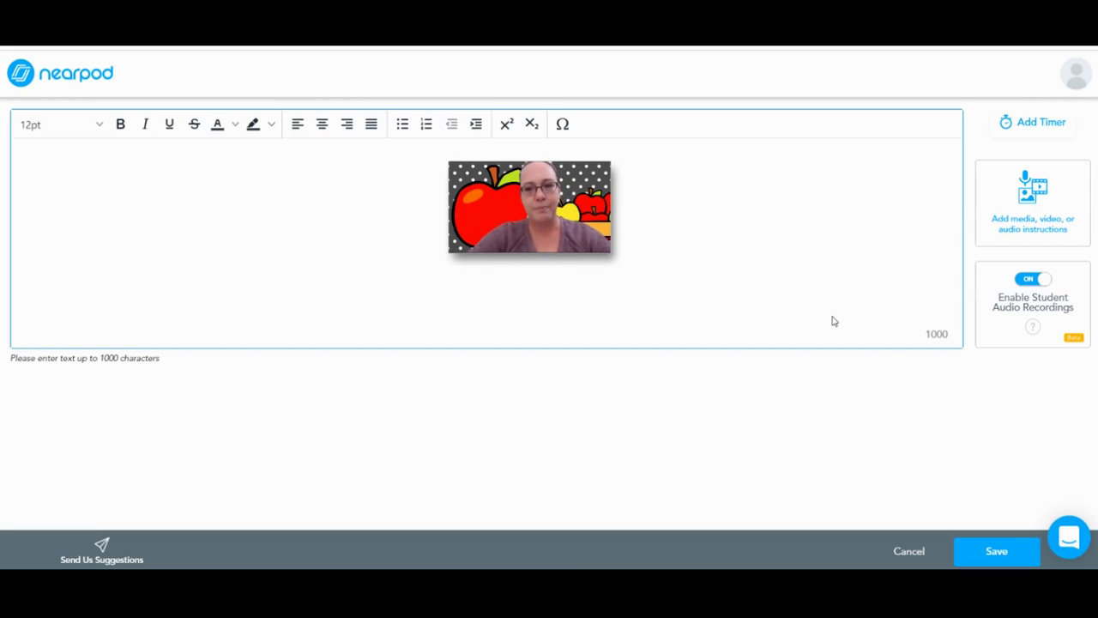
{"action": "left_click", "coordinate": [1010, 559]}
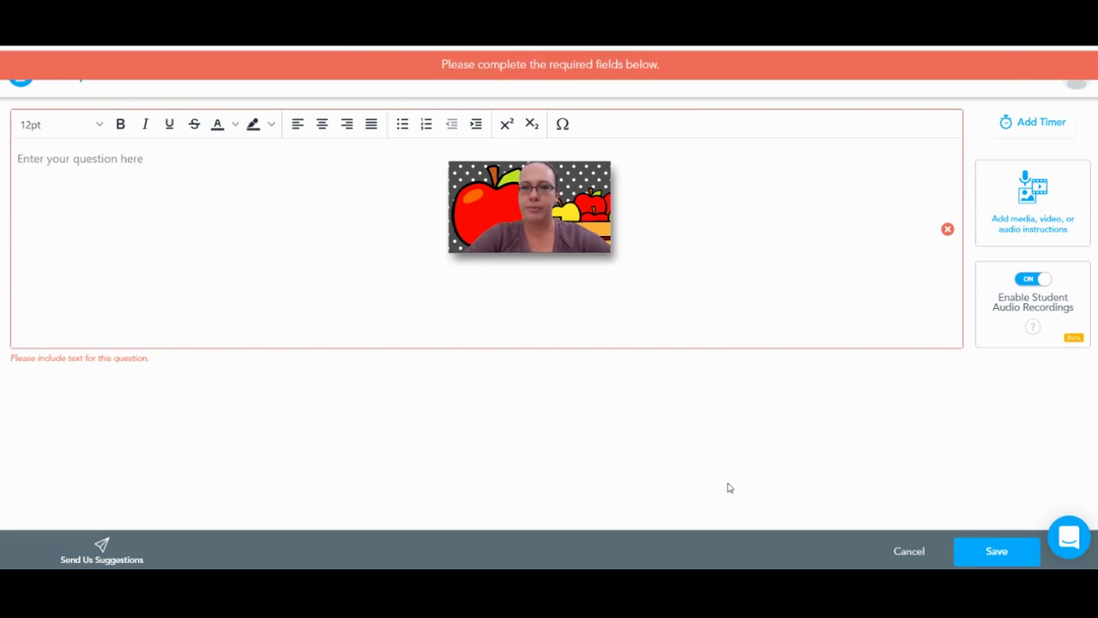
{"action": "left_click", "coordinate": [275, 238]}
{"action": "type", "text": "type"}
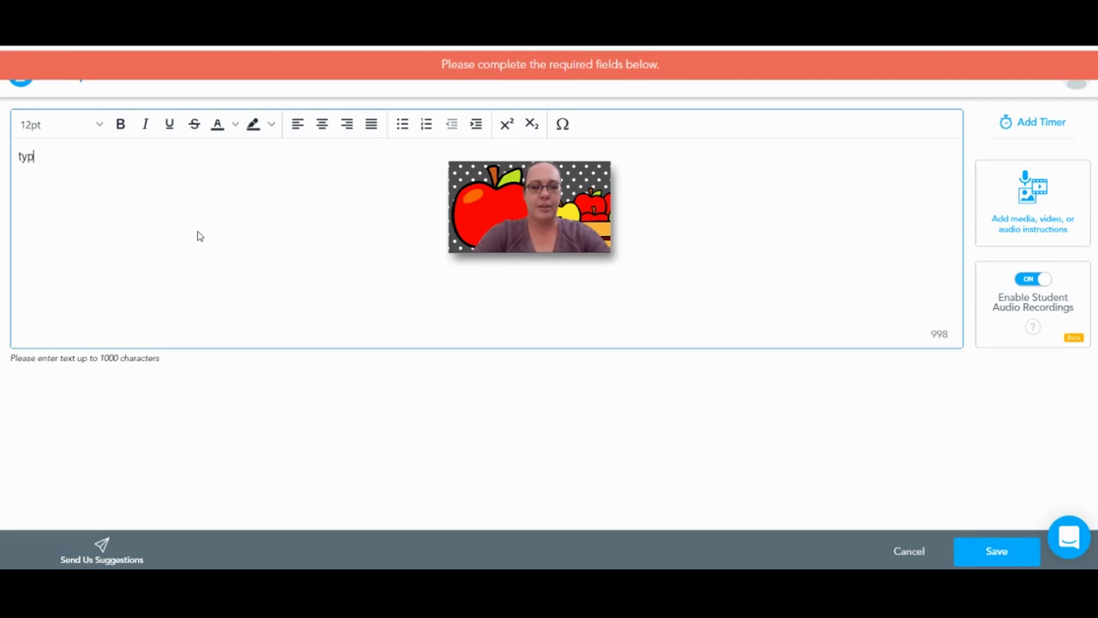
{"action": "left_click", "coordinate": [995, 553]}
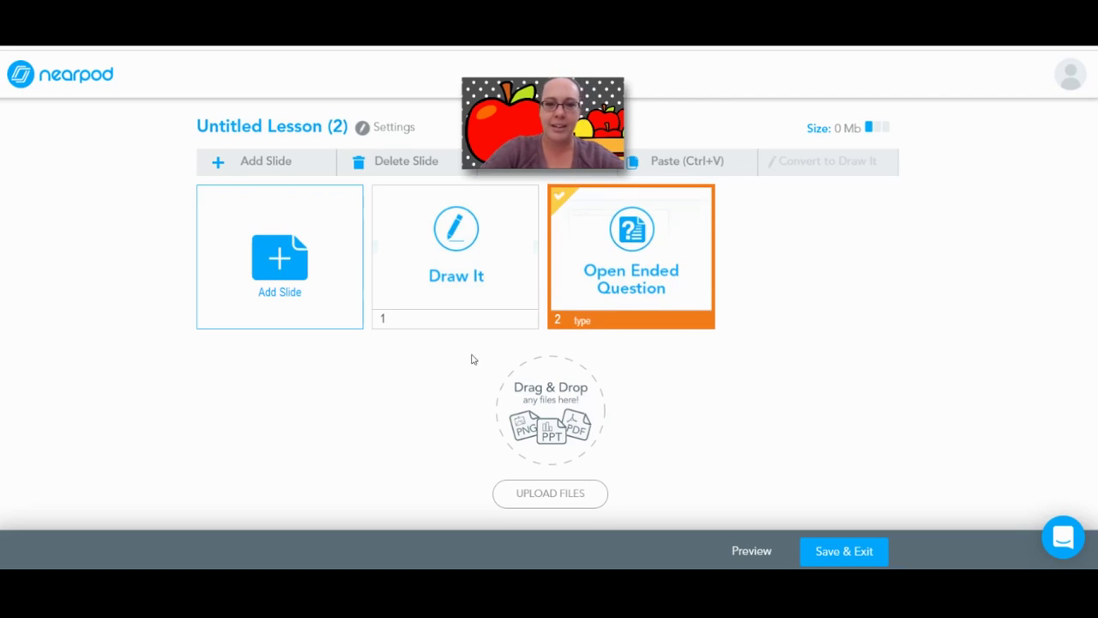
{"action": "mouse_move", "coordinate": [633, 260]}
{"action": "left_mouse_down"}
{"action": "mouse_move", "coordinate": [407, 265]}
{"action": "mouse_move", "coordinate": [698, 280]}
{"action": "left_mouse_up"}
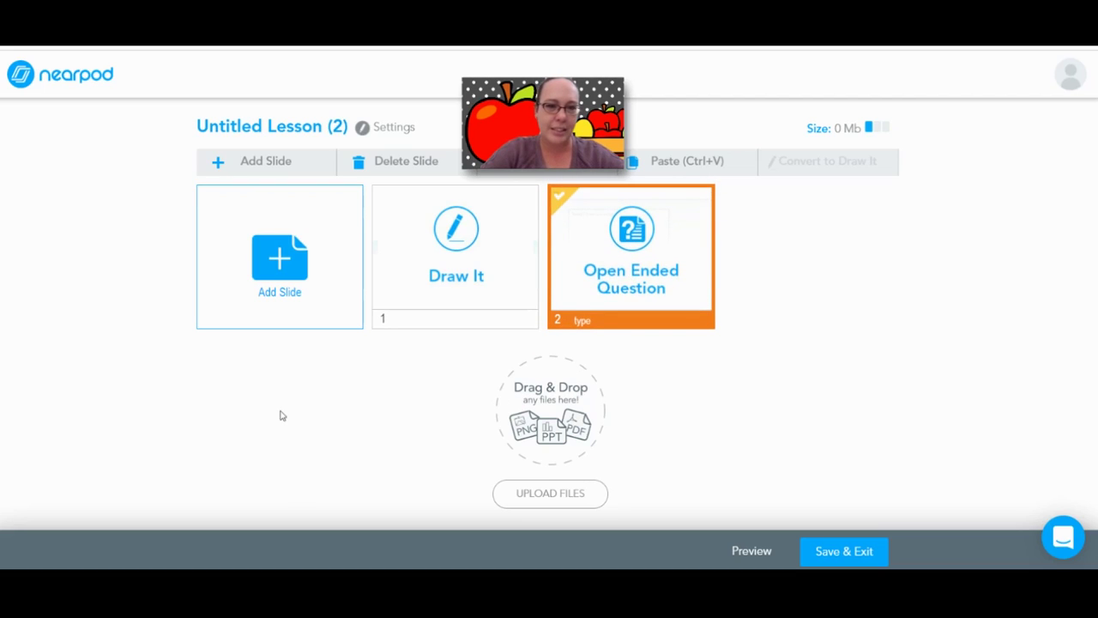
Examine the Matching Pairs activity's instructions and its text or image pair options, leaving it unsaved.
{"action": "left_click", "coordinate": [291, 309]}
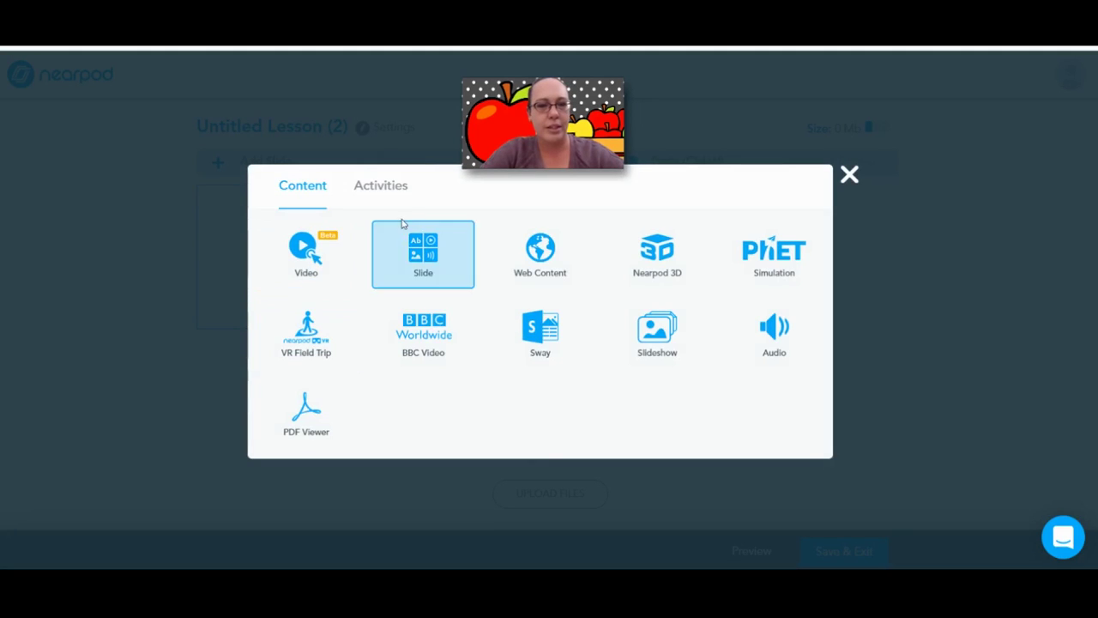
{"action": "left_click", "coordinate": [390, 184]}
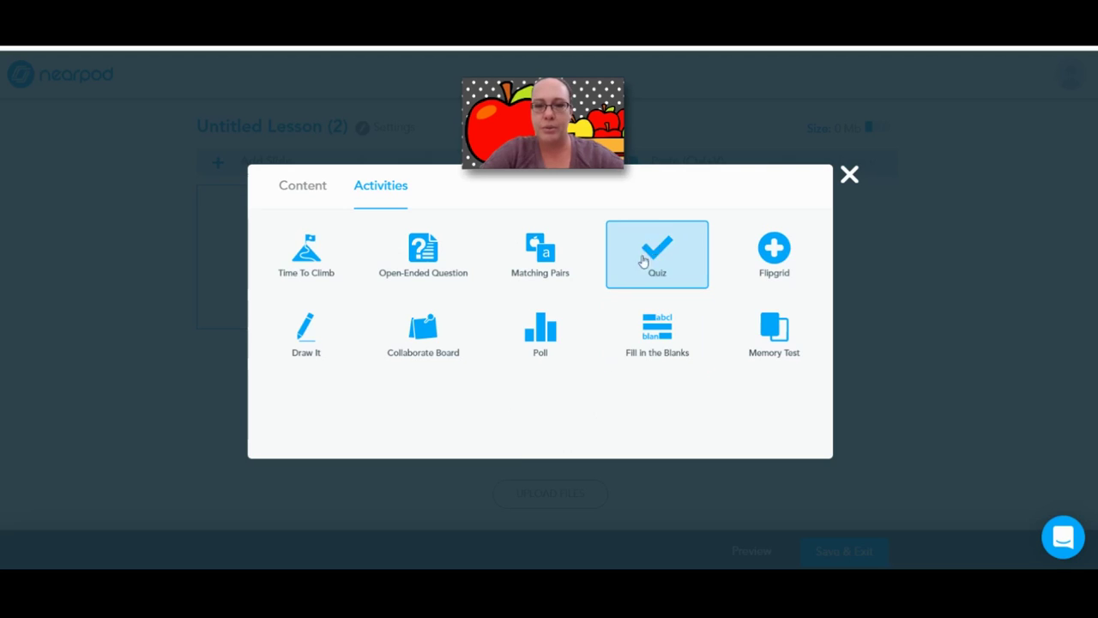
{"action": "left_click", "coordinate": [530, 257]}
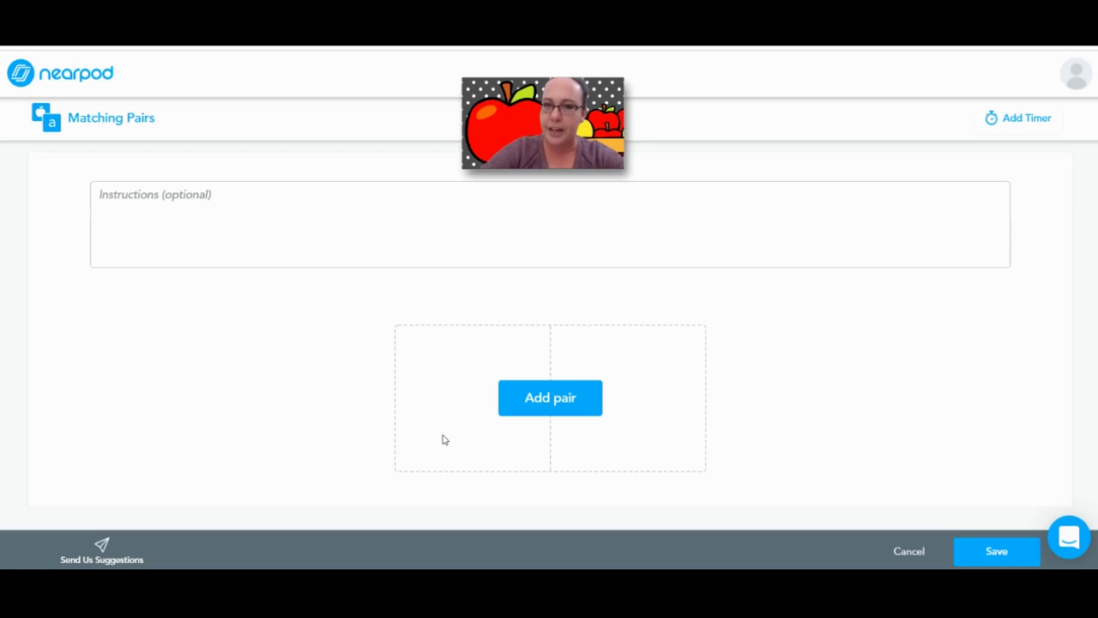
{"action": "left_click", "coordinate": [552, 407]}
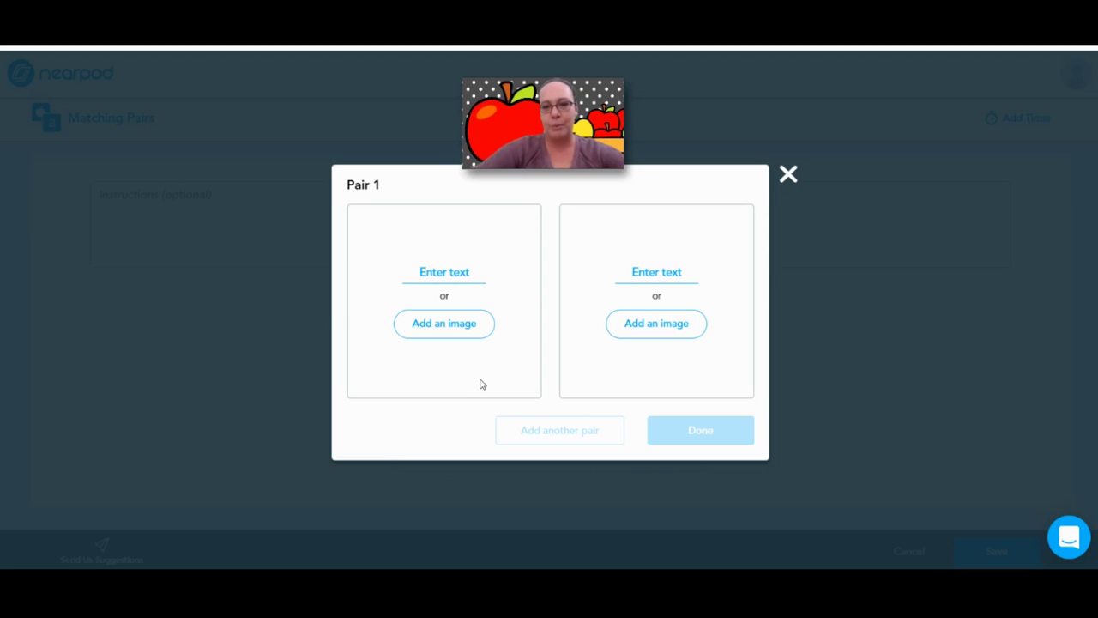
{"action": "left_click", "coordinate": [789, 176]}
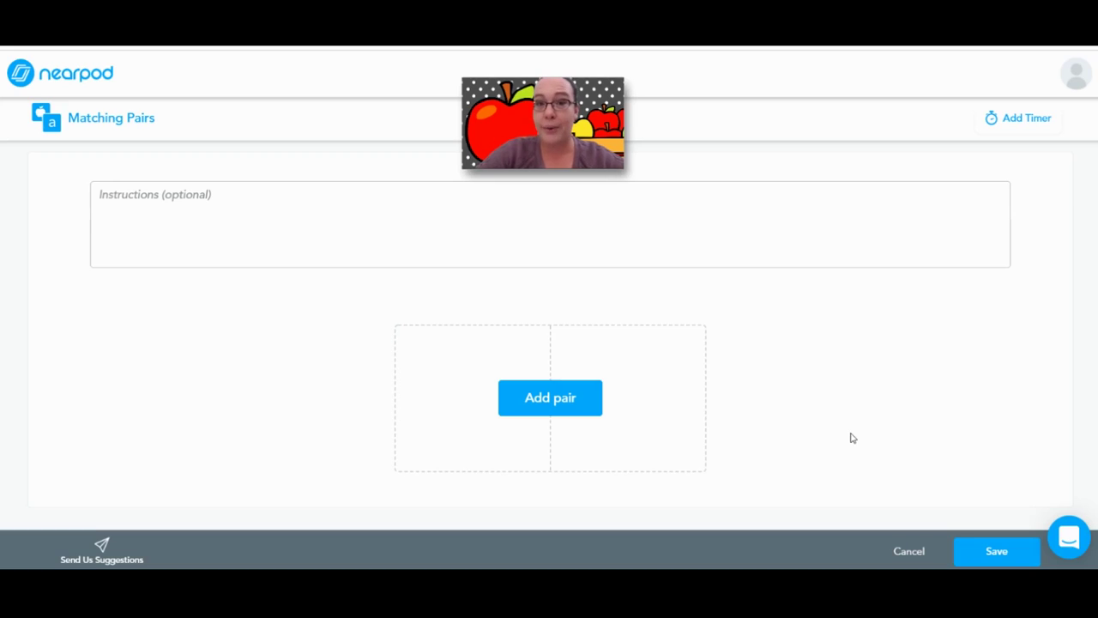
{"action": "left_click", "coordinate": [742, 221]}
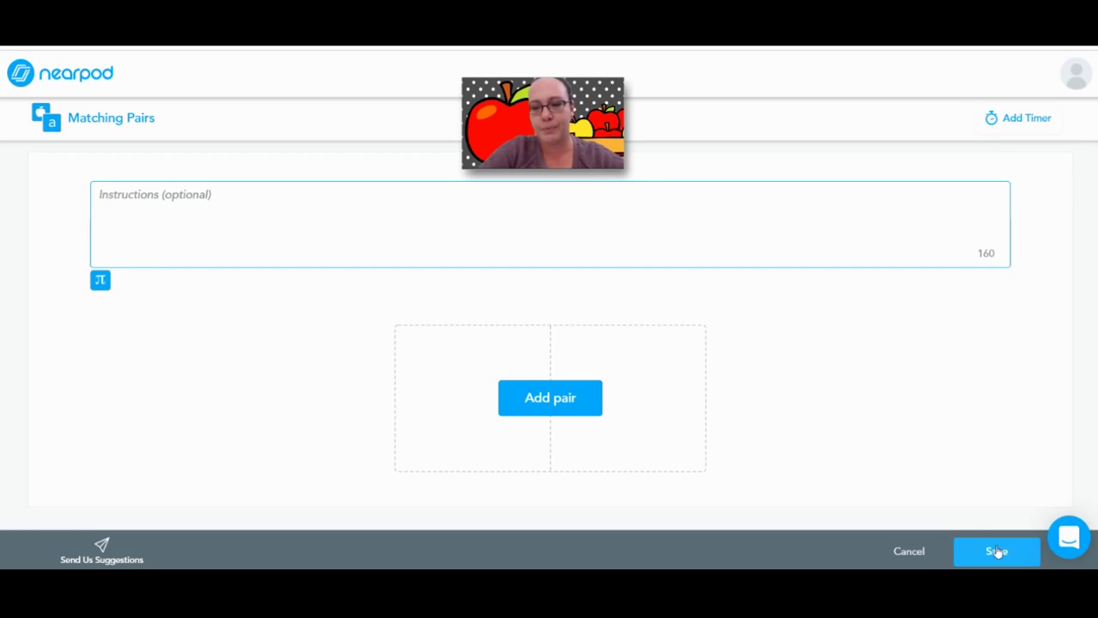
{"action": "left_click", "coordinate": [915, 553]}
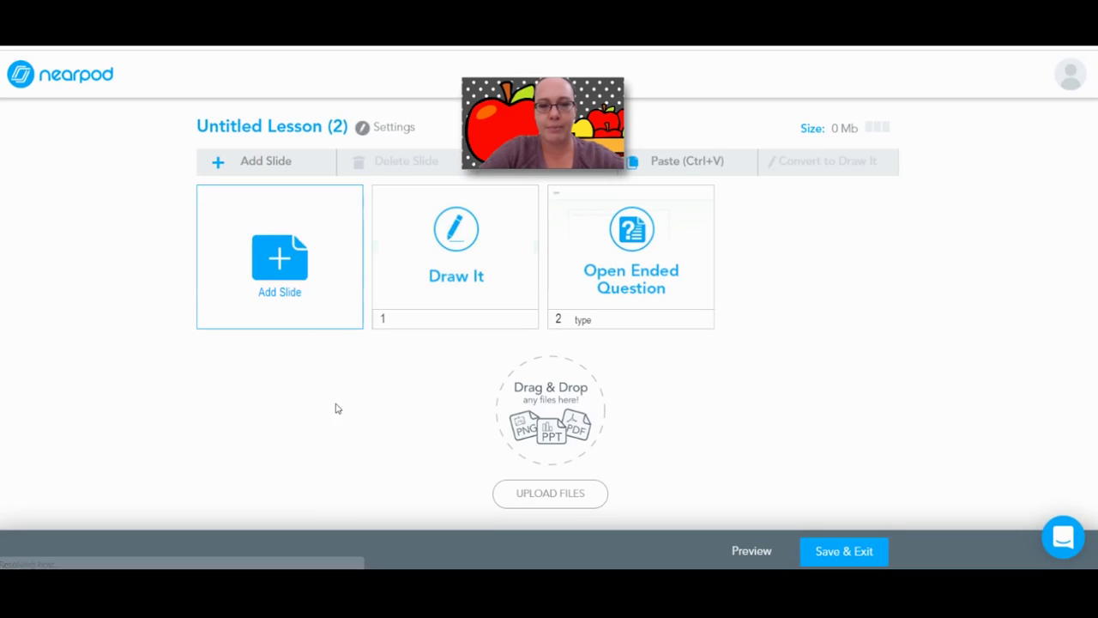
Start a Collaborate Board activity with the topic "question".
{"action": "left_click", "coordinate": [302, 311]}
{"action": "left_click", "coordinate": [383, 196]}
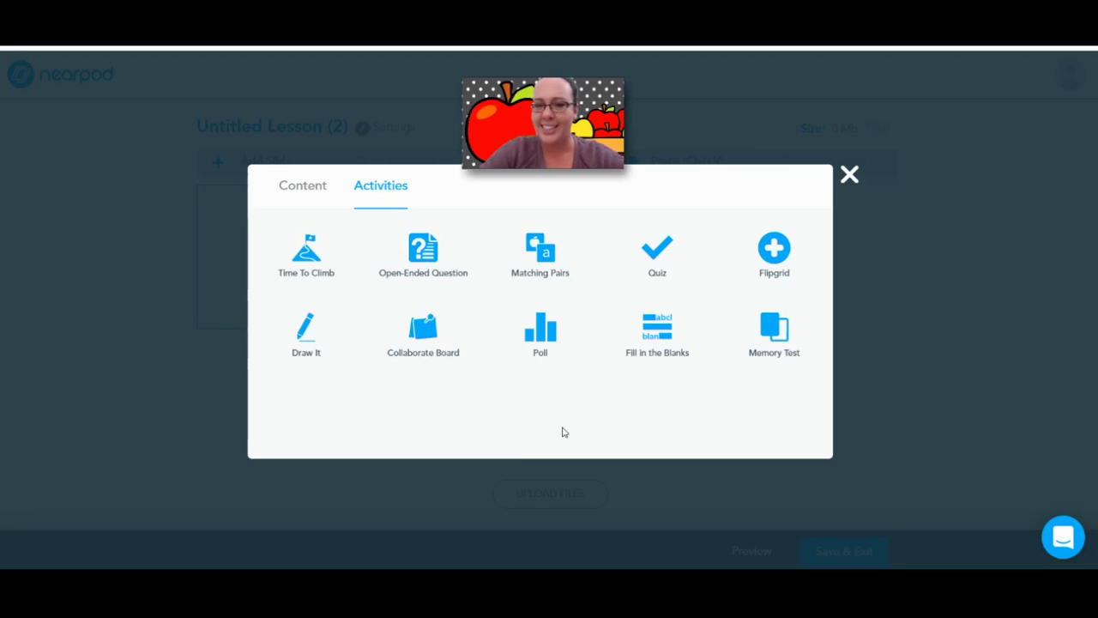
{"action": "left_click", "coordinate": [424, 353]}
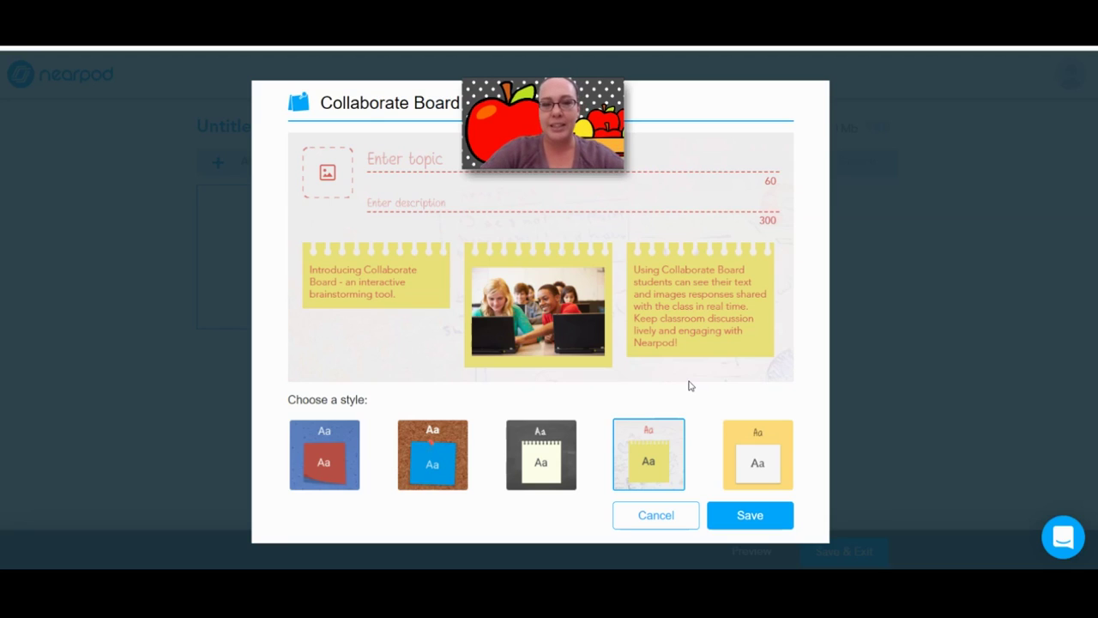
{"action": "left_click", "coordinate": [406, 160]}
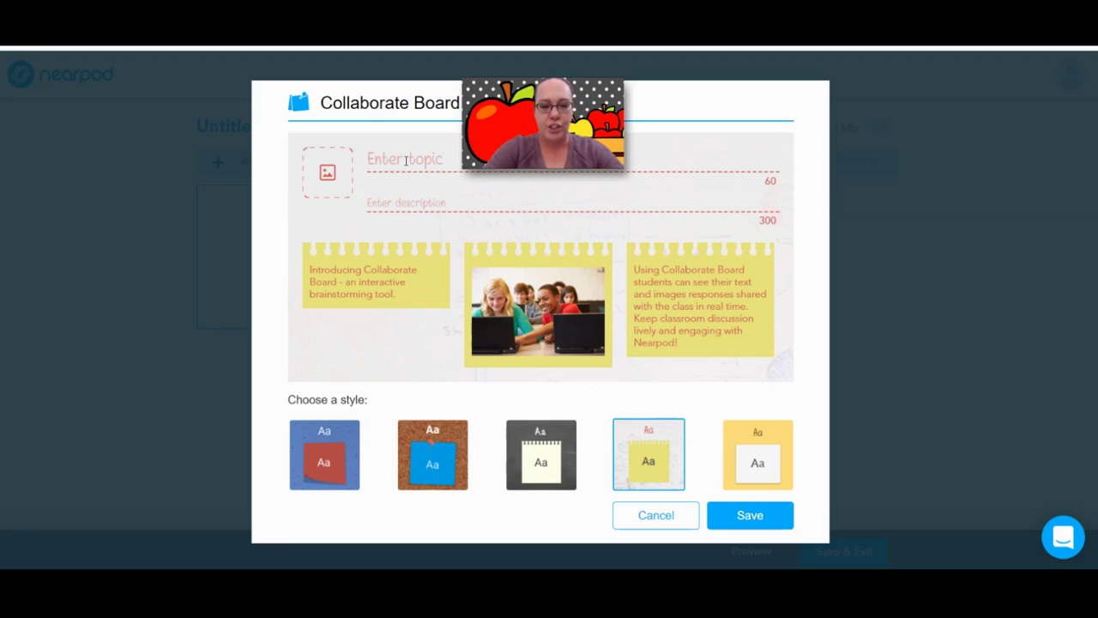
{"action": "type", "text": "question"}
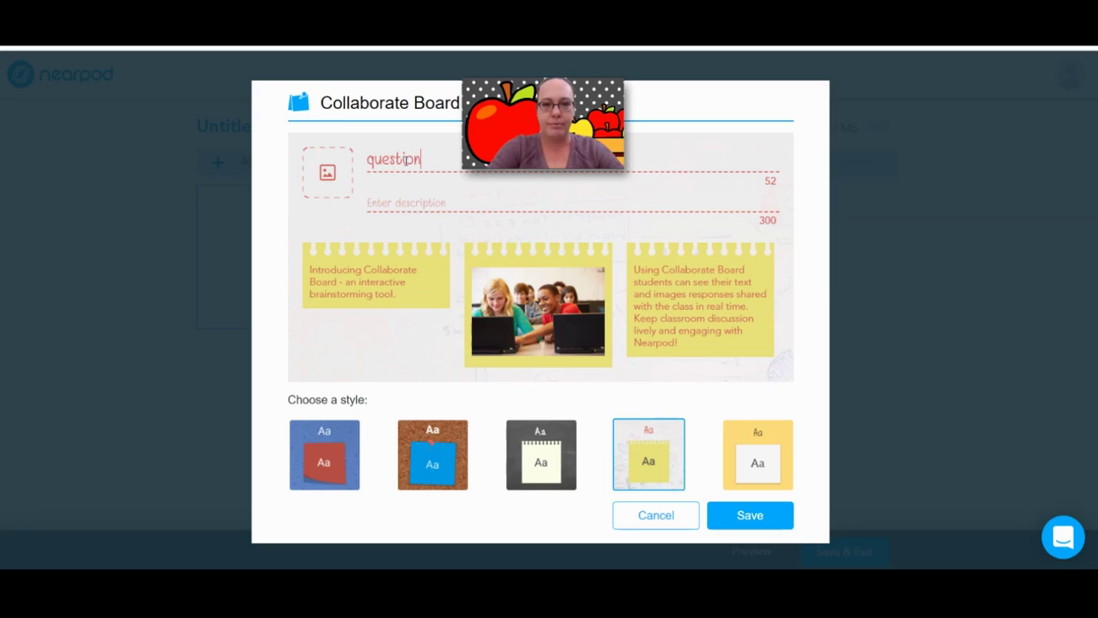
Enter "description" as the Collaborate Board's description.
{"action": "left_click", "coordinate": [403, 203]}
{"action": "type", "text": "des"}
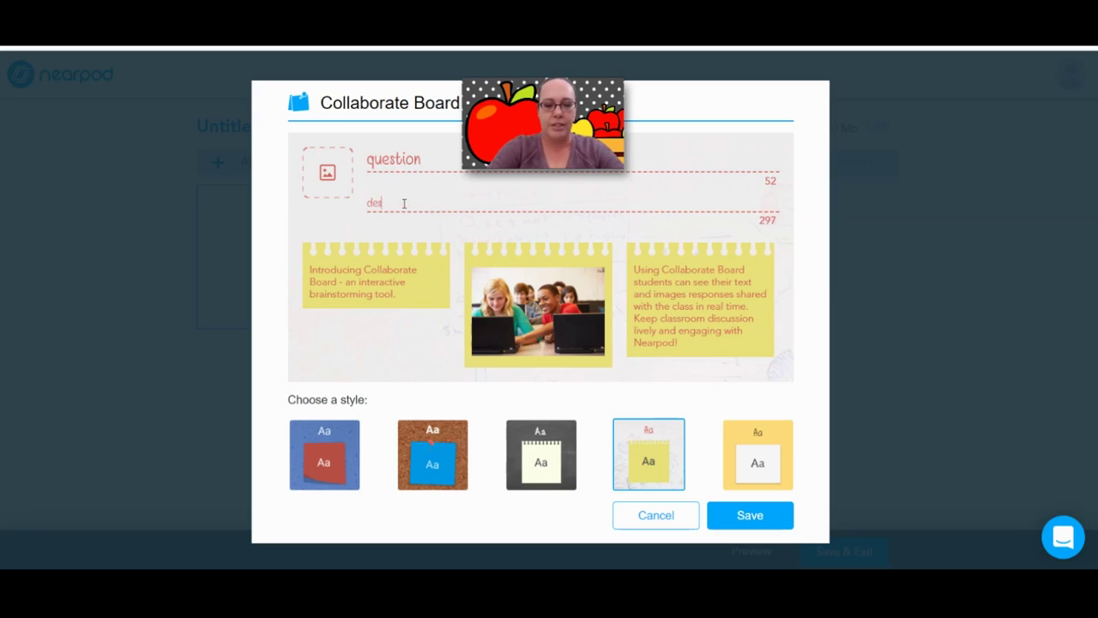
{"action": "type", "text": "cri"}
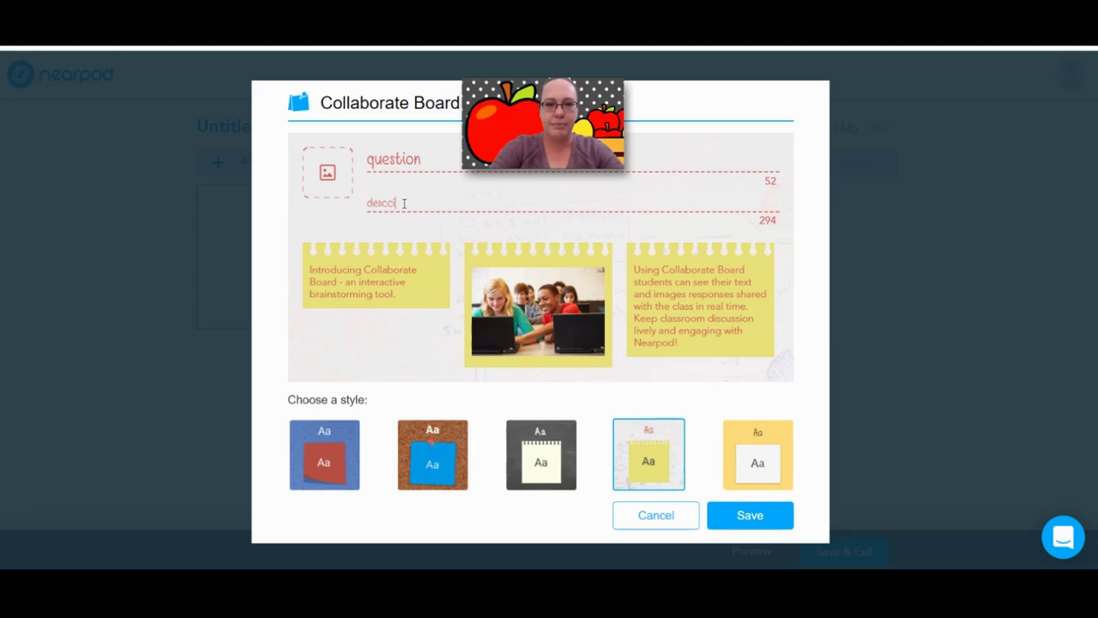
{"action": "key", "text": "BackSpace"}
{"action": "key", "text": "BackSpace"}
{"action": "key", "text": "BackSpace"}
{"action": "key", "text": "BackSpace"}
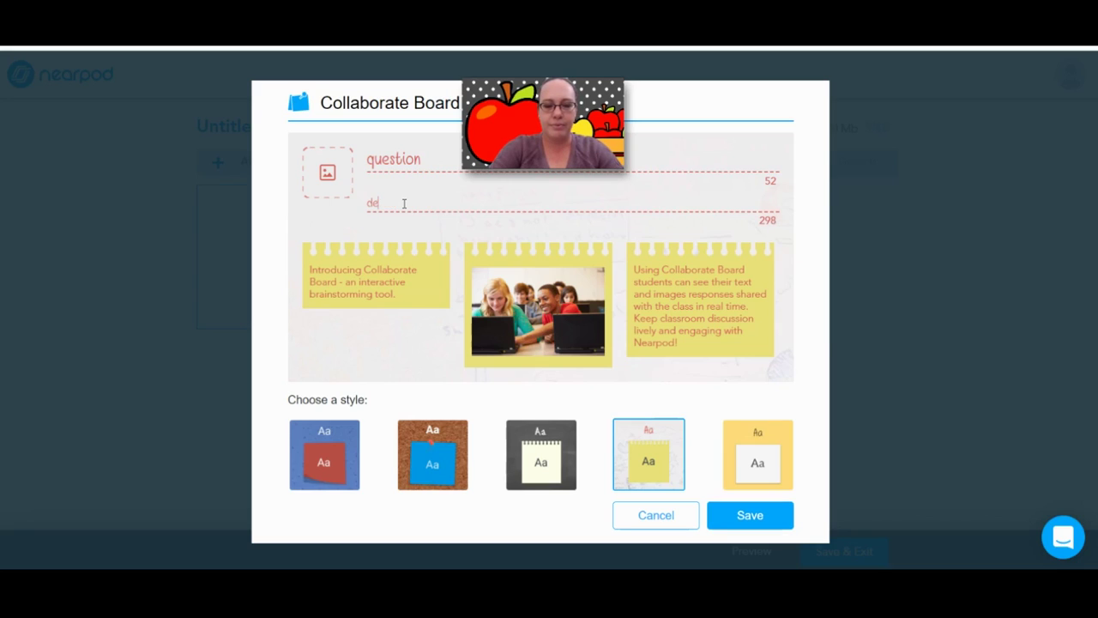
{"action": "type", "text": "scription"}
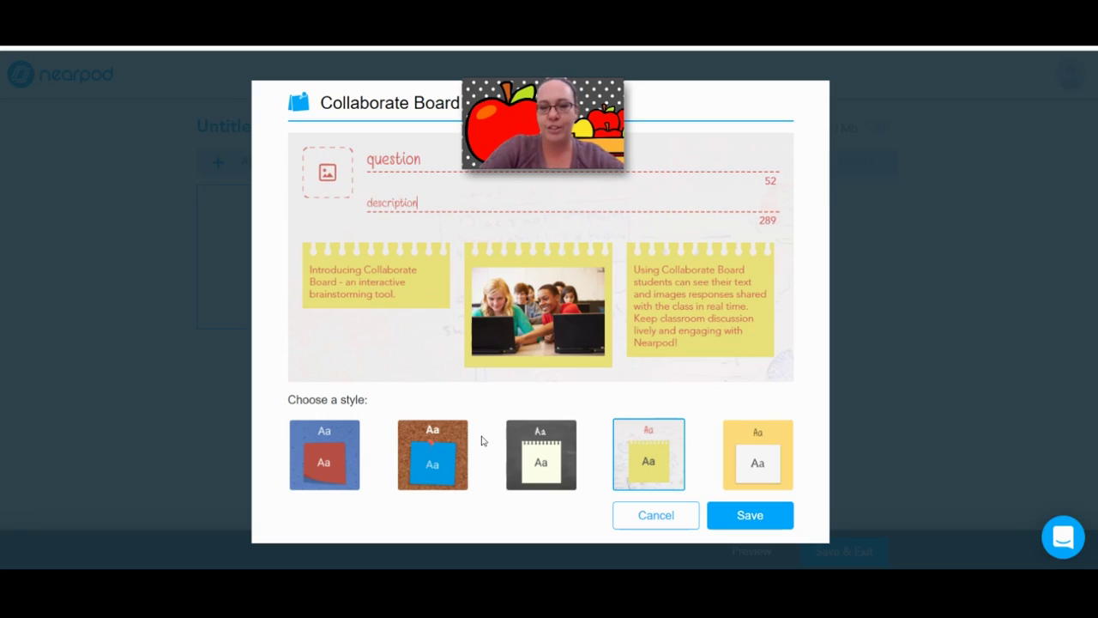
Apply the dark chalkboard style with cream notepad notes to the Collaborate Board and save the activity.
{"action": "left_click", "coordinate": [441, 448]}
{"action": "left_click", "coordinate": [535, 459]}
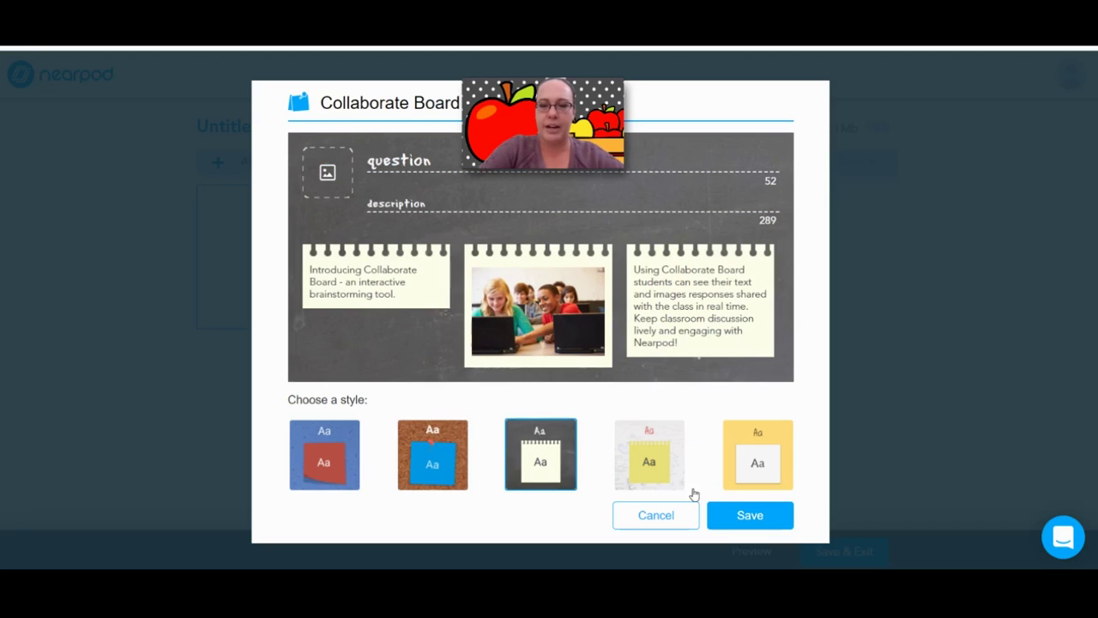
{"action": "left_click", "coordinate": [749, 515]}
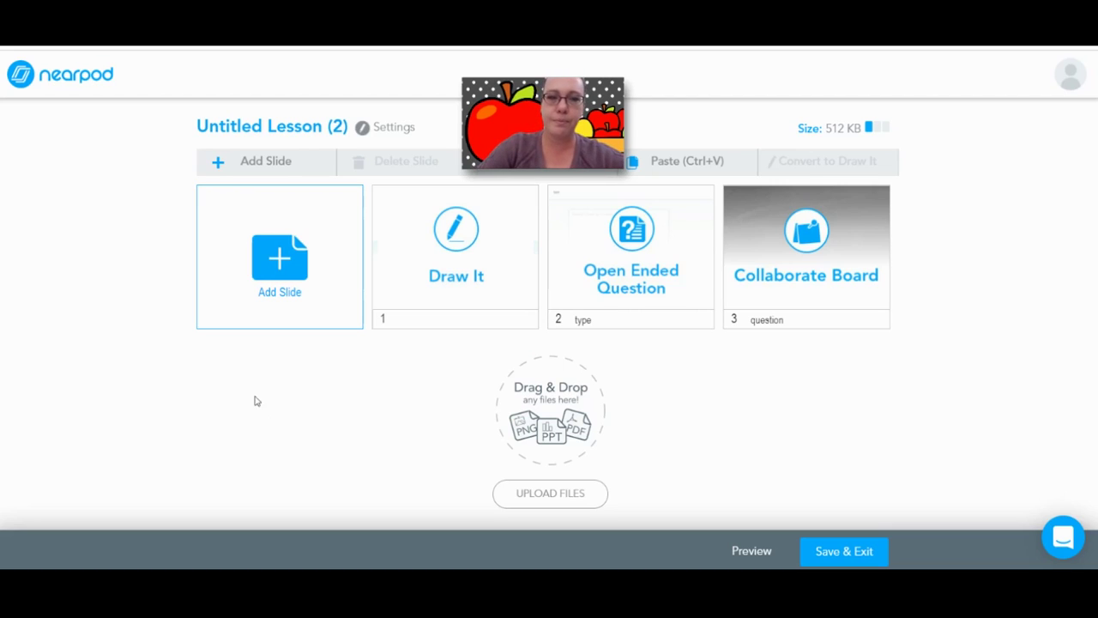
Start a Time to Climb activity as a new slide and enter "type" as the first question.
{"action": "left_click", "coordinate": [254, 294]}
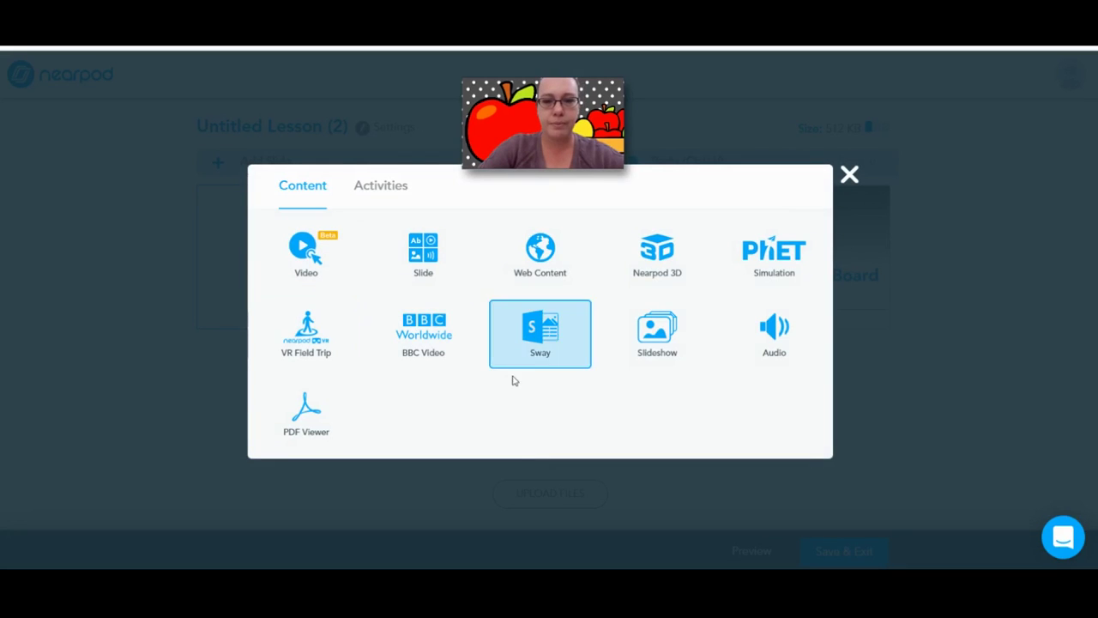
{"action": "left_click", "coordinate": [395, 197]}
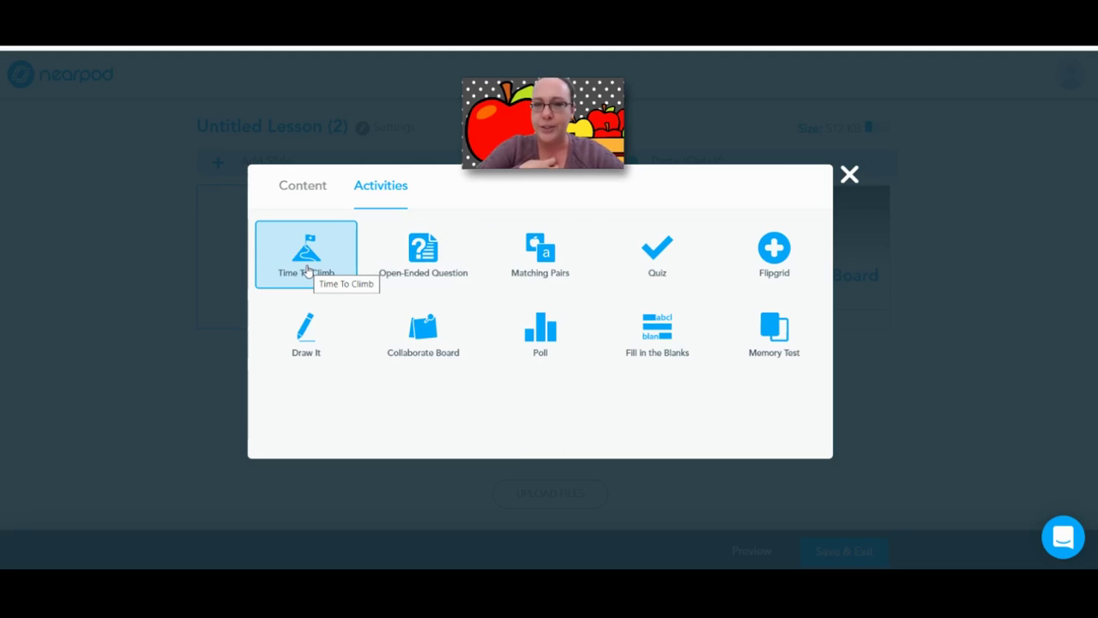
{"action": "left_click", "coordinate": [307, 271]}
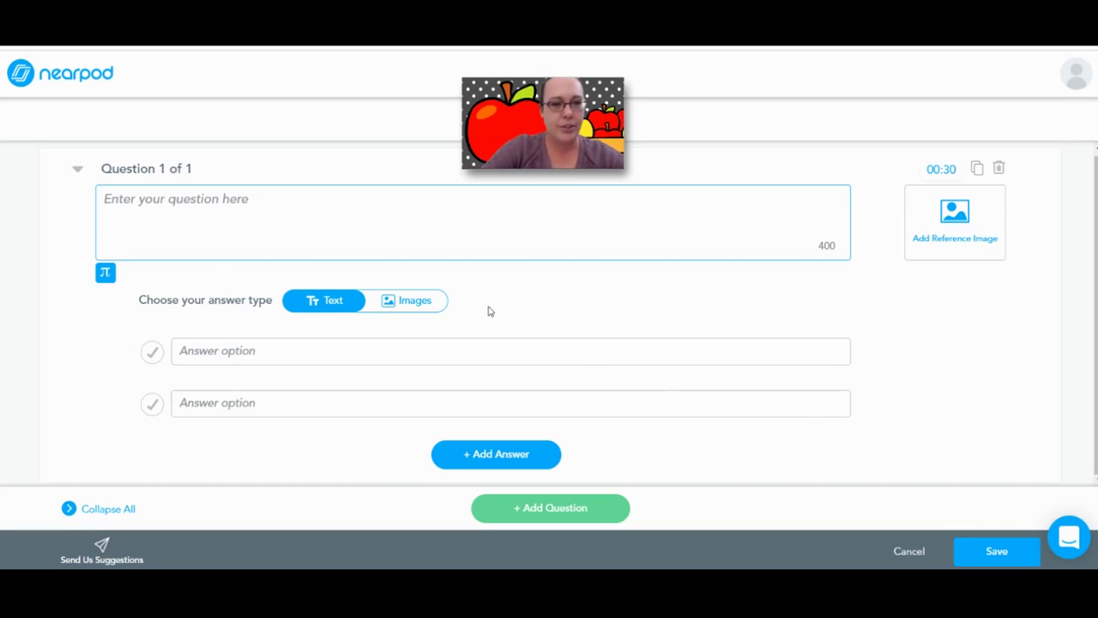
{"action": "left_click", "coordinate": [215, 225]}
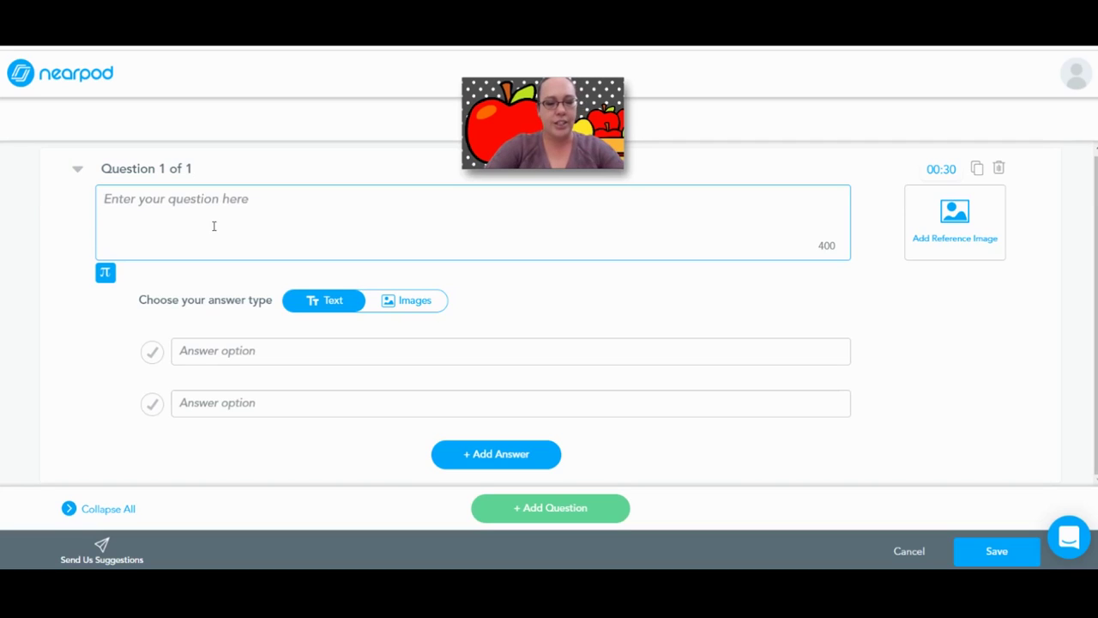
{"action": "type", "text": "type"}
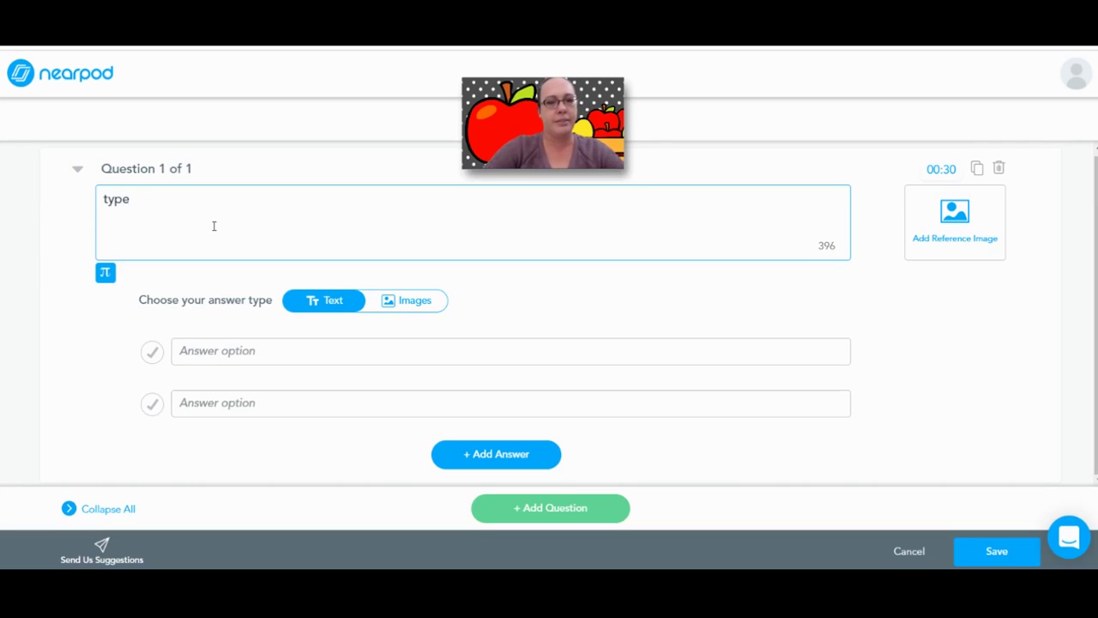
Give the question four text answers, 1, 2, 3 and 4, and mark answer 2 as correct.
{"action": "left_click", "coordinate": [217, 350]}
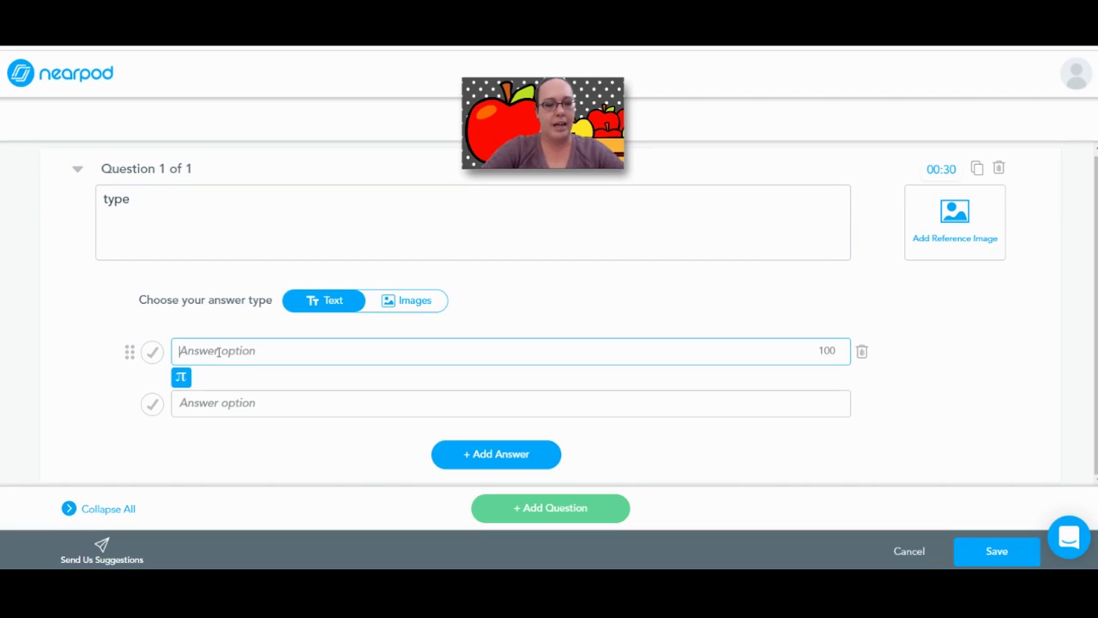
{"action": "type", "text": "1"}
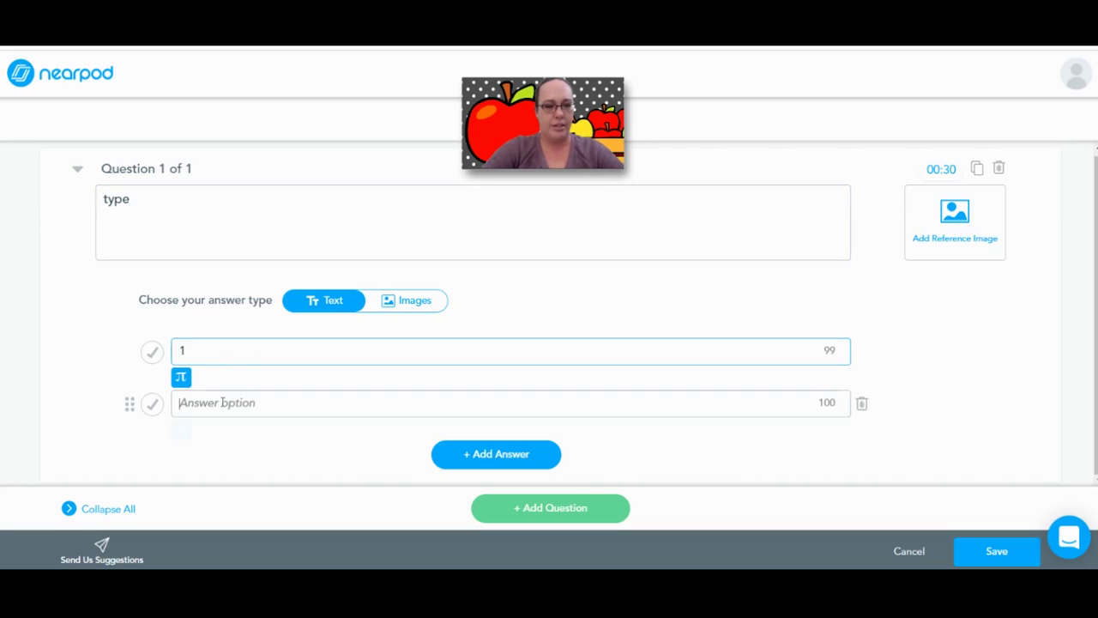
{"action": "left_click", "coordinate": [221, 401]}
{"action": "type", "text": "2"}
{"action": "left_click", "coordinate": [471, 463]}
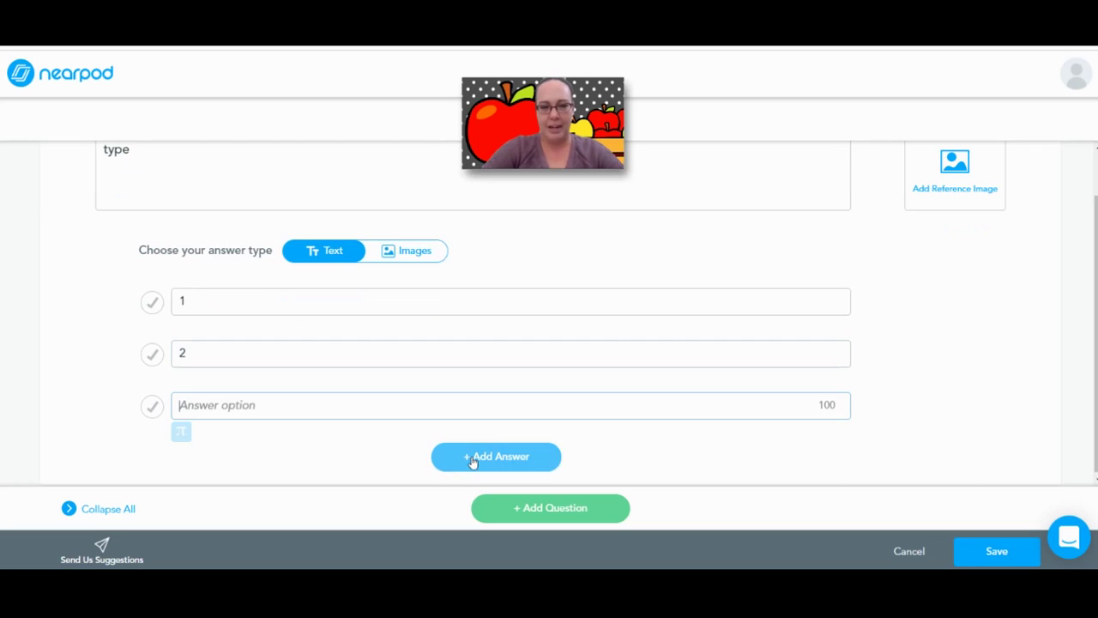
{"action": "type", "text": "3"}
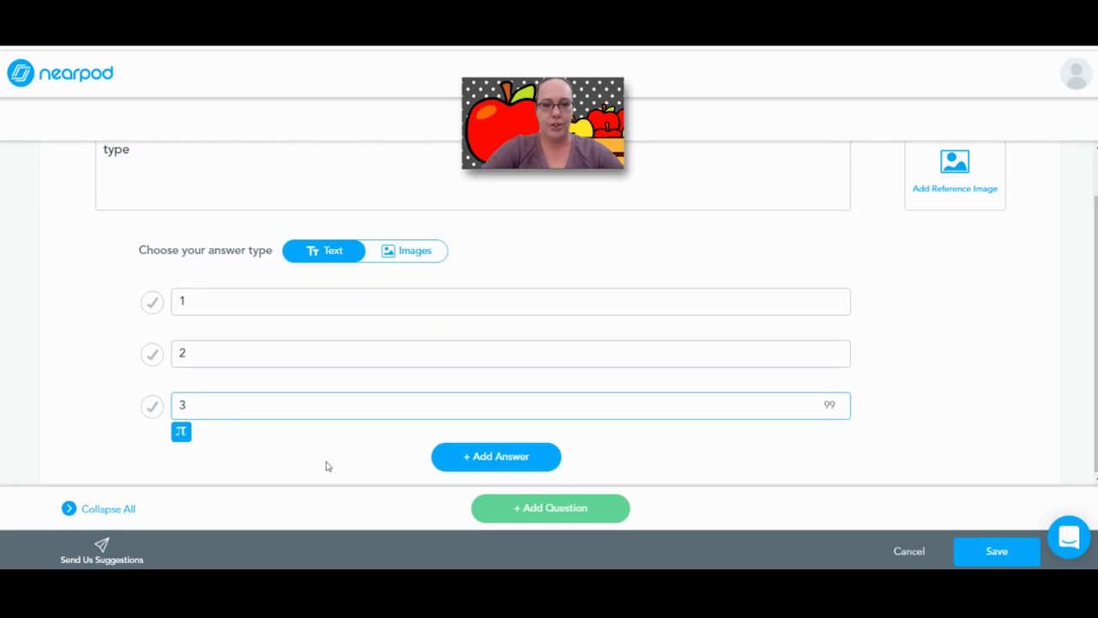
{"action": "left_click", "coordinate": [477, 471]}
{"action": "type", "text": "4"}
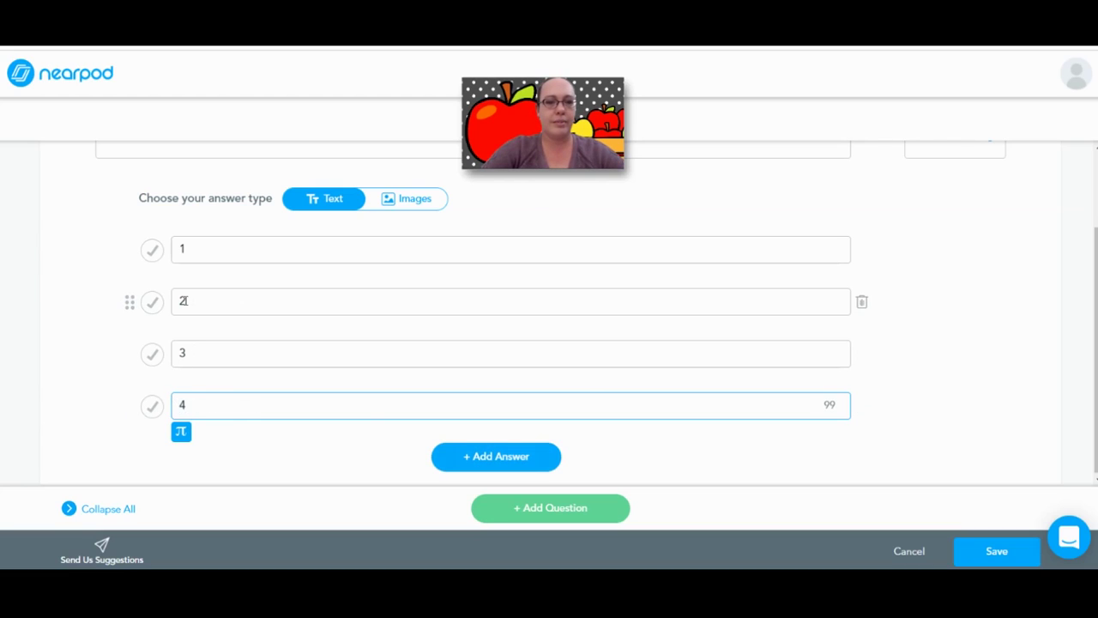
{"action": "left_click", "coordinate": [153, 307]}
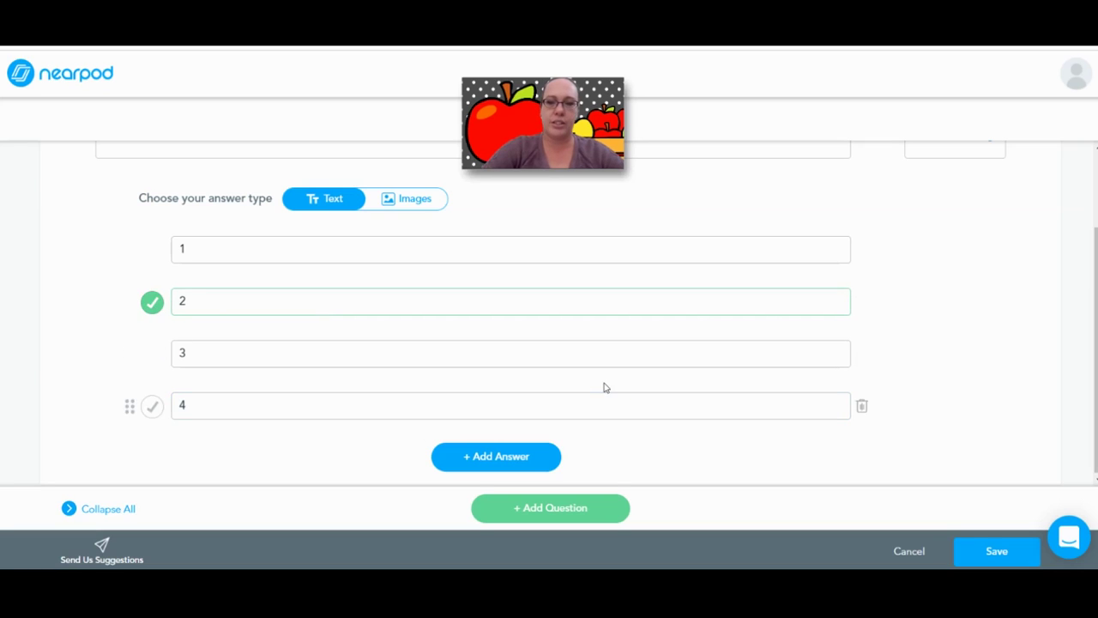
Check the minute choices in the question's activity timer and close the timer settings without changing them.
{"action": "scroll", "coordinate": [1091, 360], "scroll_direction": "up", "scroll_amount": 1}
{"action": "scroll", "coordinate": [1092, 361], "scroll_direction": "up", "scroll_amount": 3}
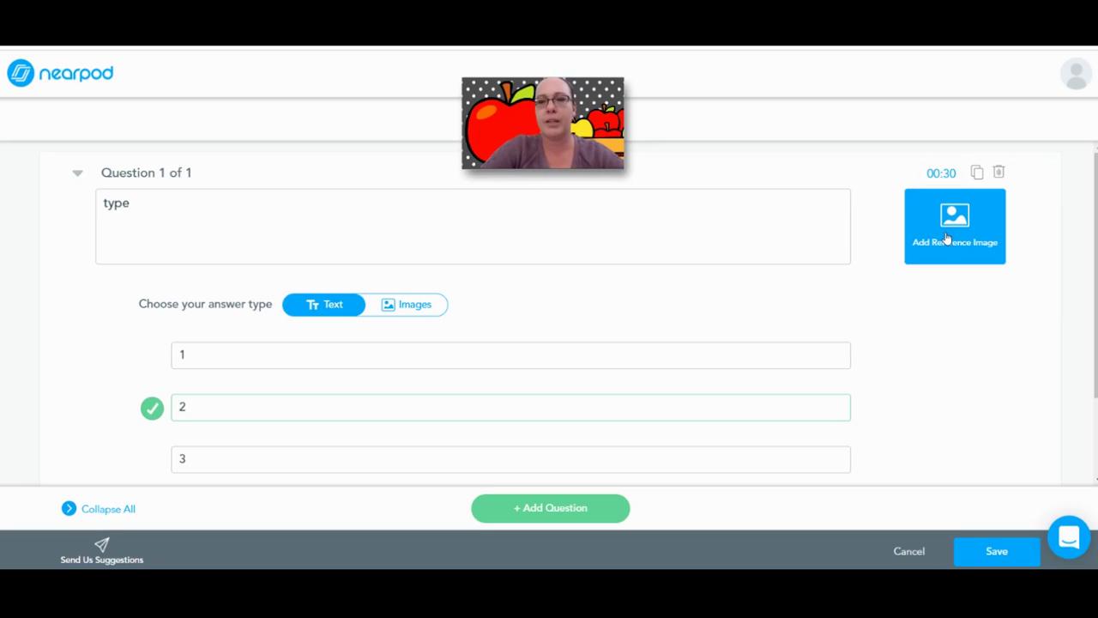
{"action": "left_click", "coordinate": [946, 176]}
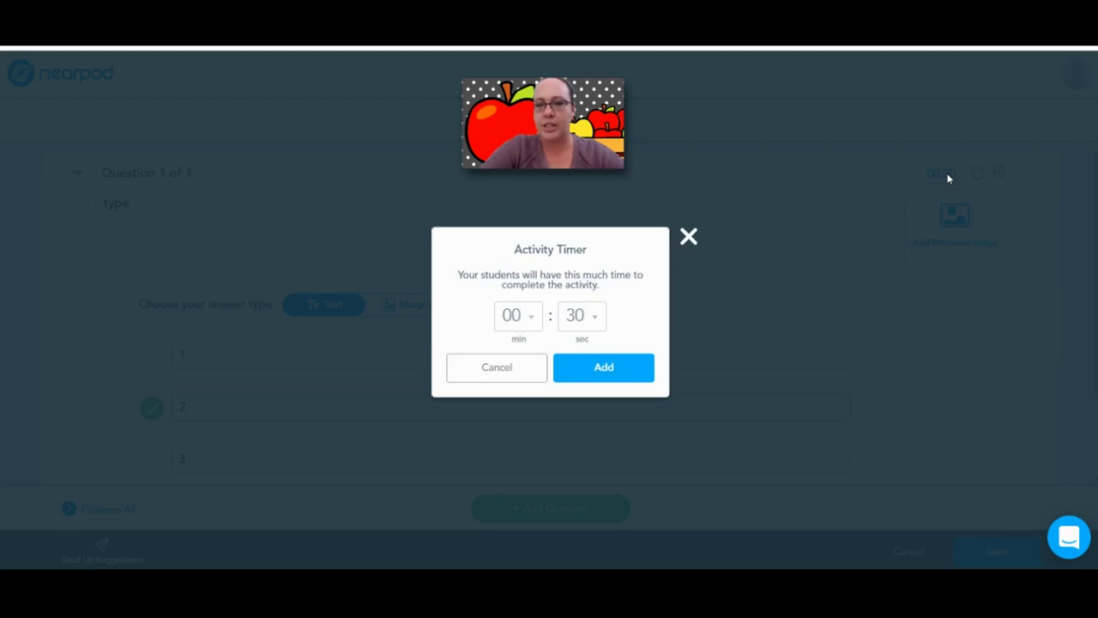
{"action": "left_click", "coordinate": [519, 317]}
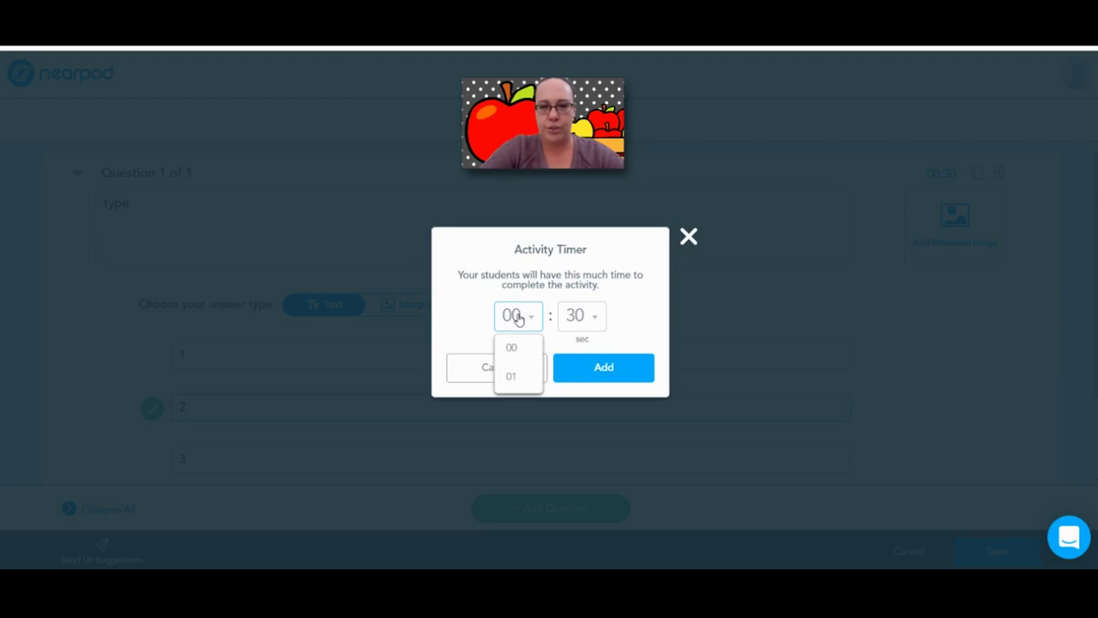
{"action": "left_click", "coordinate": [519, 317]}
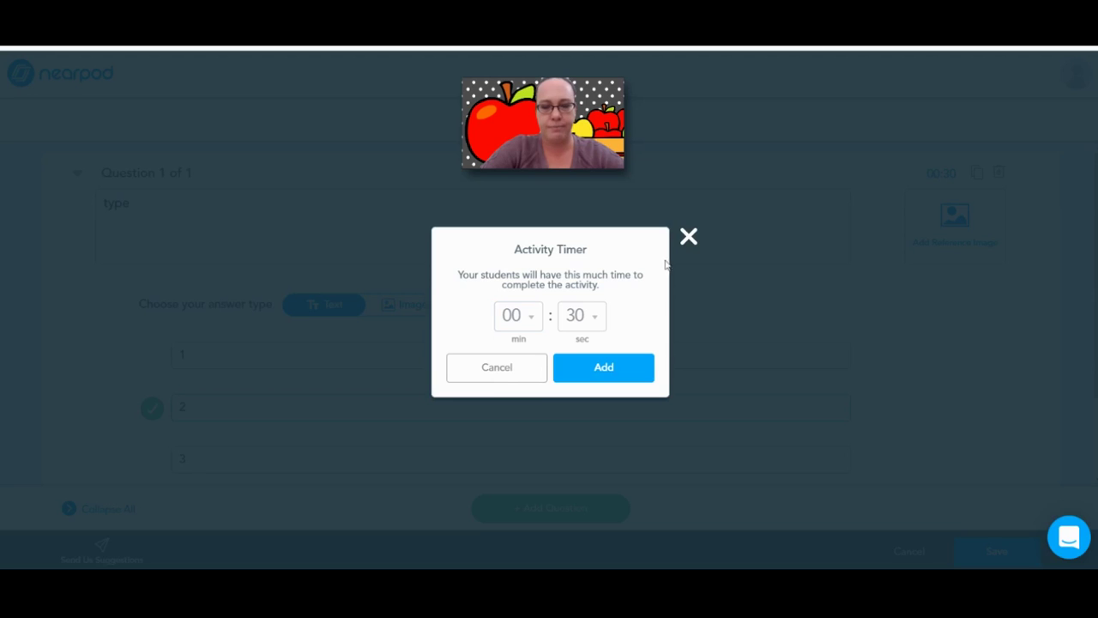
{"action": "left_click", "coordinate": [687, 239]}
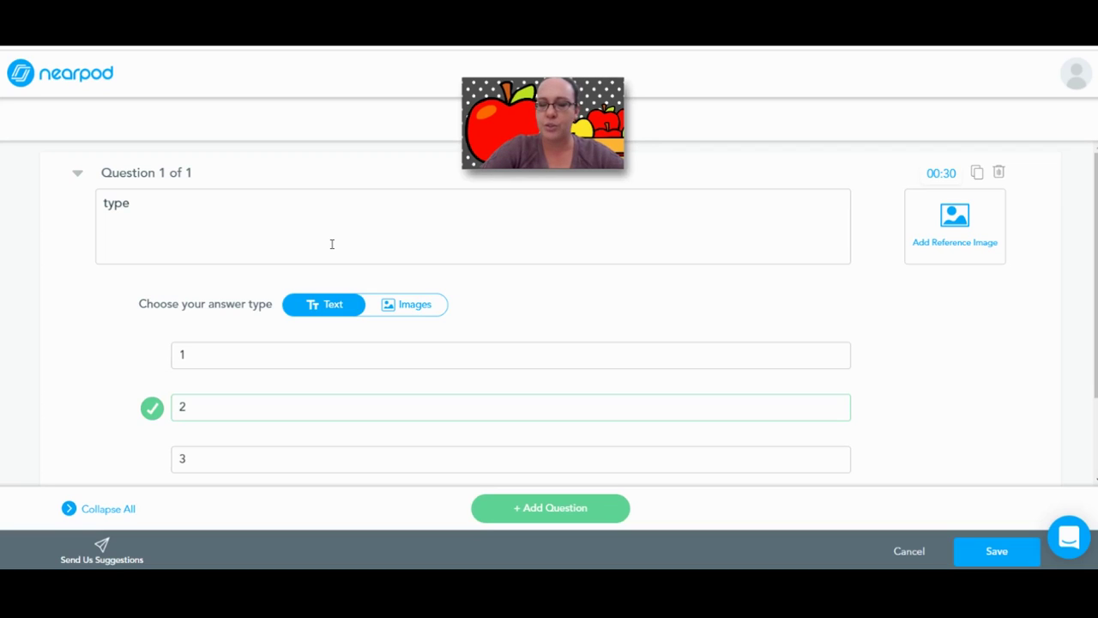
Switch the question's answer type to Images, discarding the text answers, and cancel the Time to Climb activity without saving.
{"action": "left_click", "coordinate": [403, 312]}
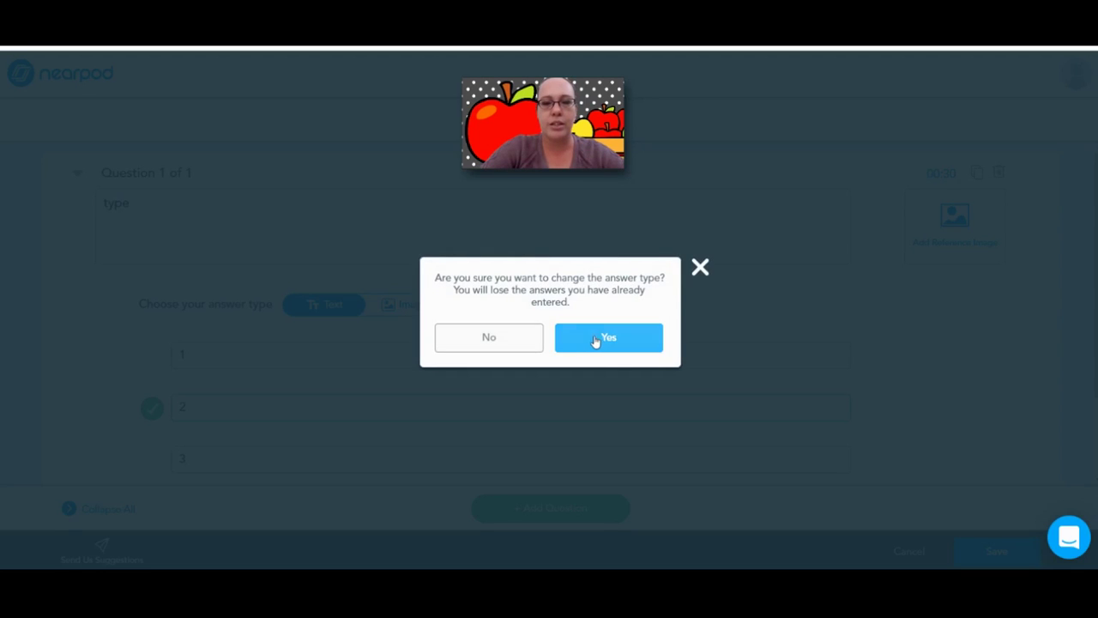
{"action": "left_click", "coordinate": [562, 338]}
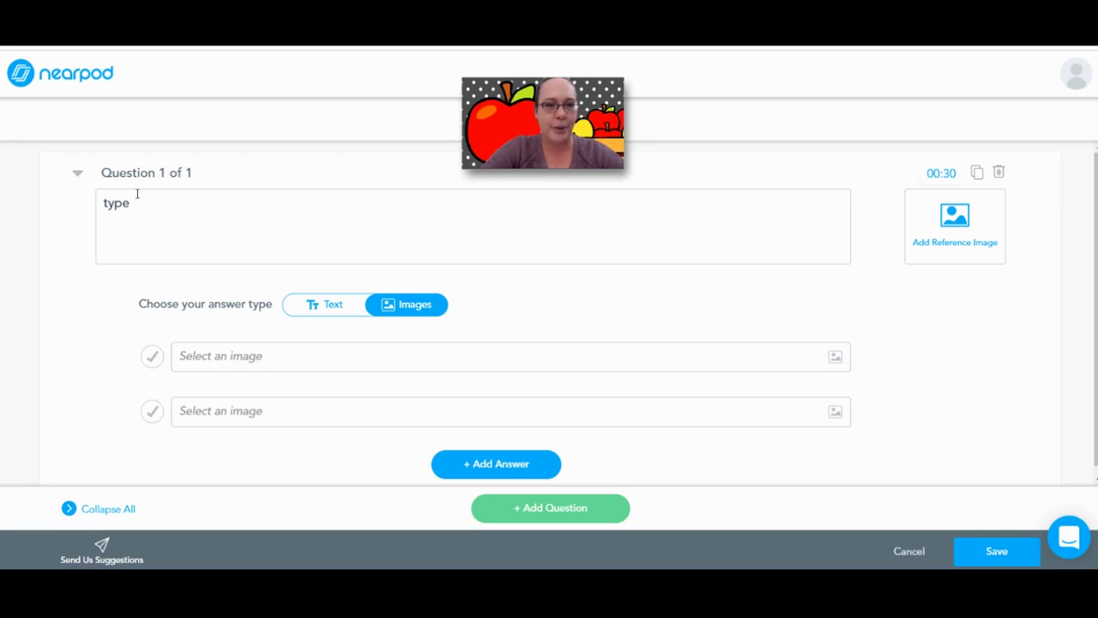
{"action": "left_click_drag", "start_coordinate": [130, 202], "coordinate": [101, 196]}
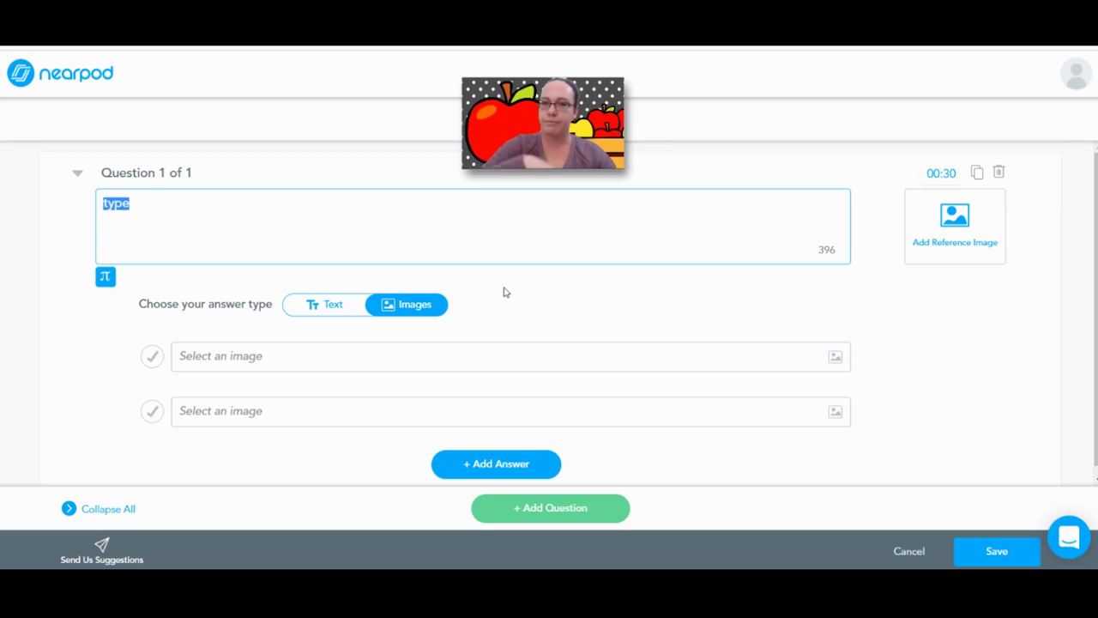
{"action": "left_click", "coordinate": [909, 551]}
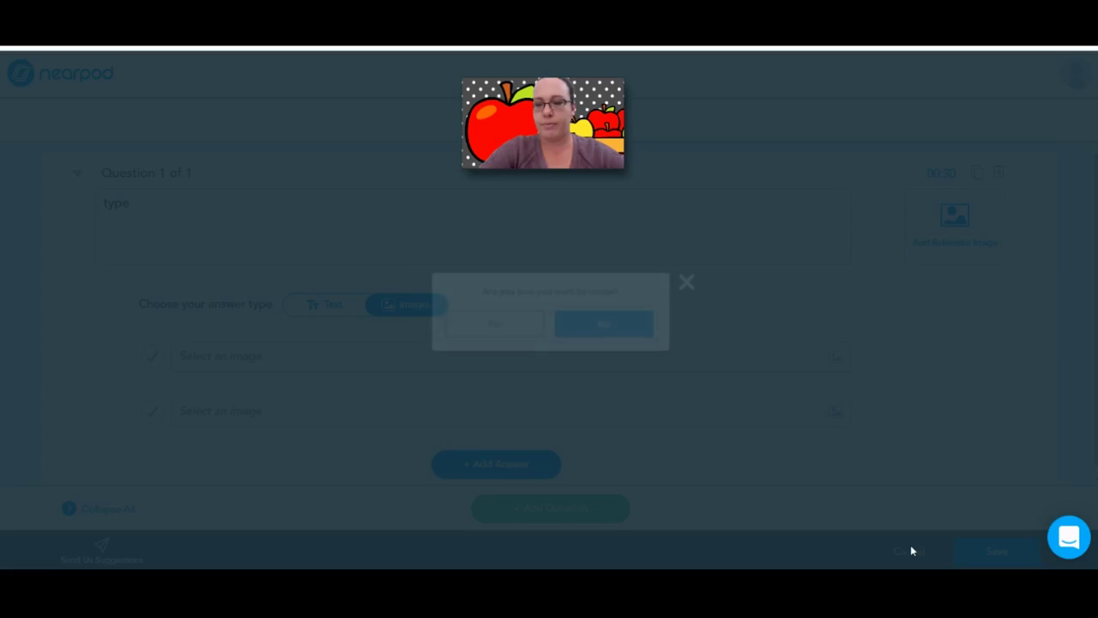
{"action": "left_click", "coordinate": [642, 331]}
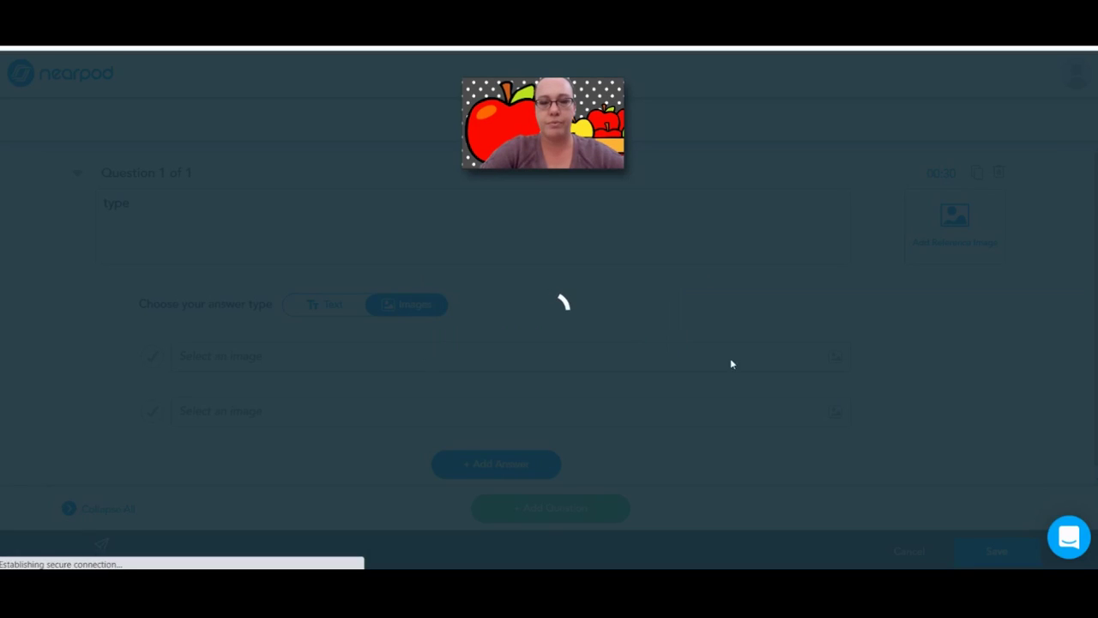